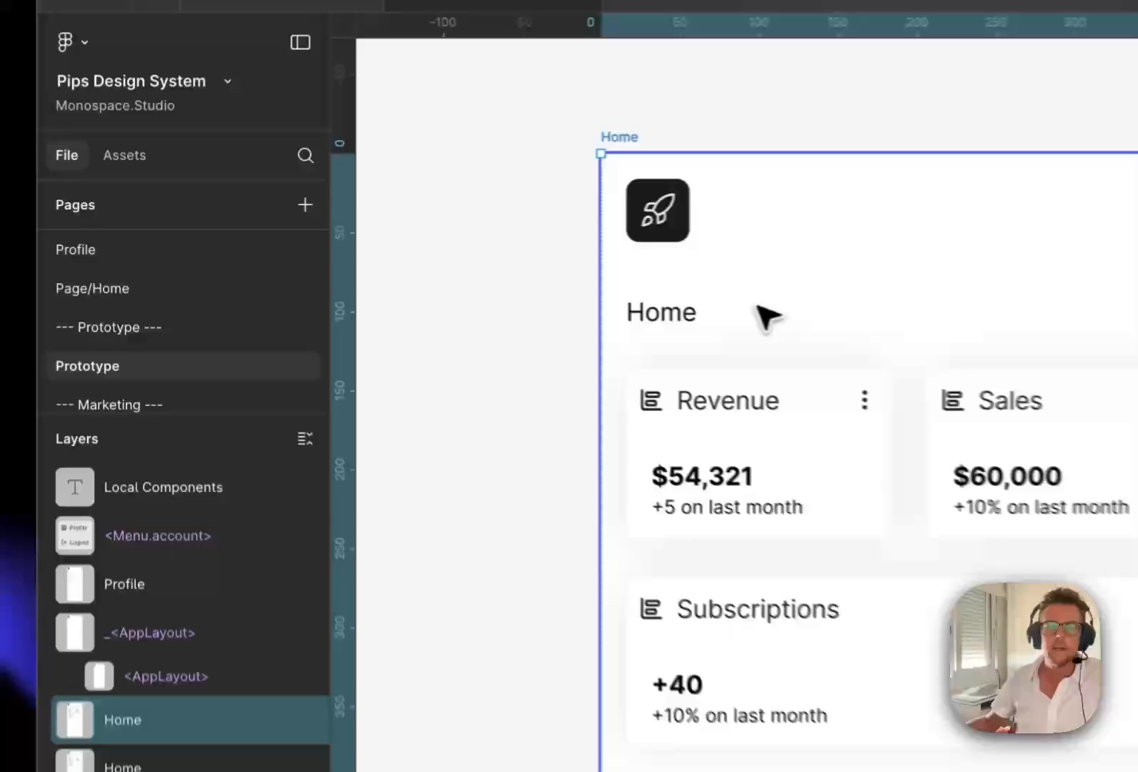
Replace the Home screen's color-app-bg background fill with an image uploaded from the computer
double_click(463, 262)
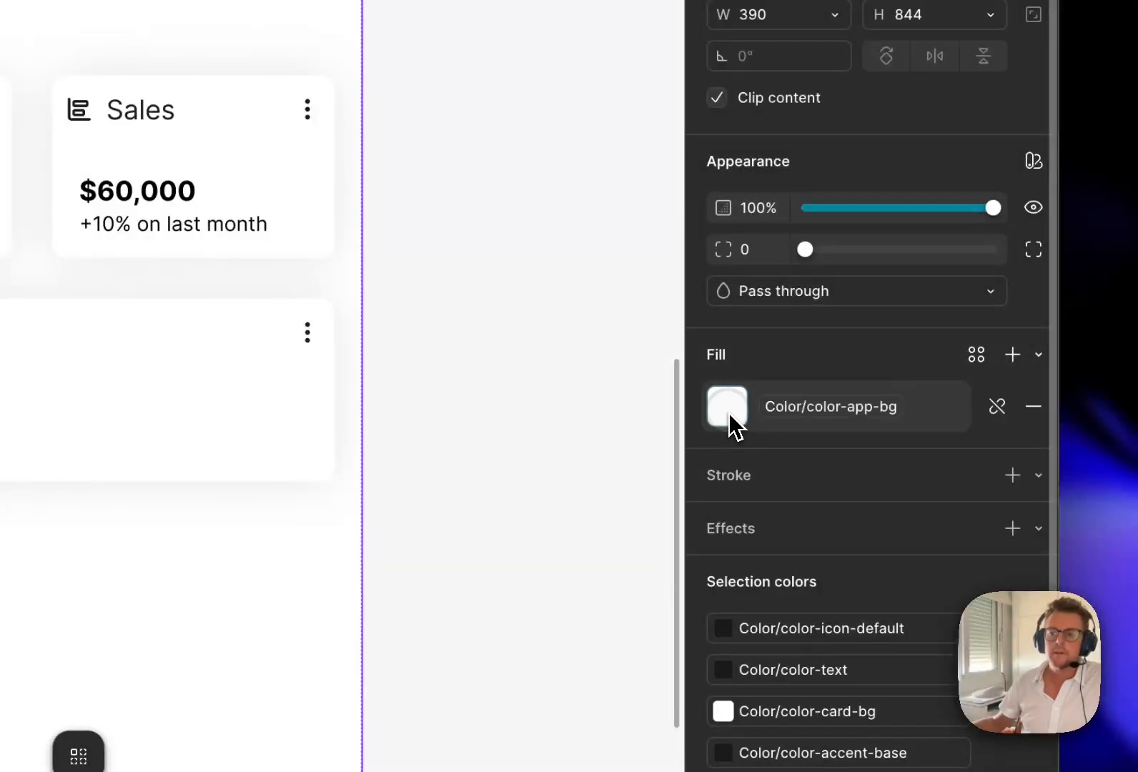
click(729, 413)
click(426, 324)
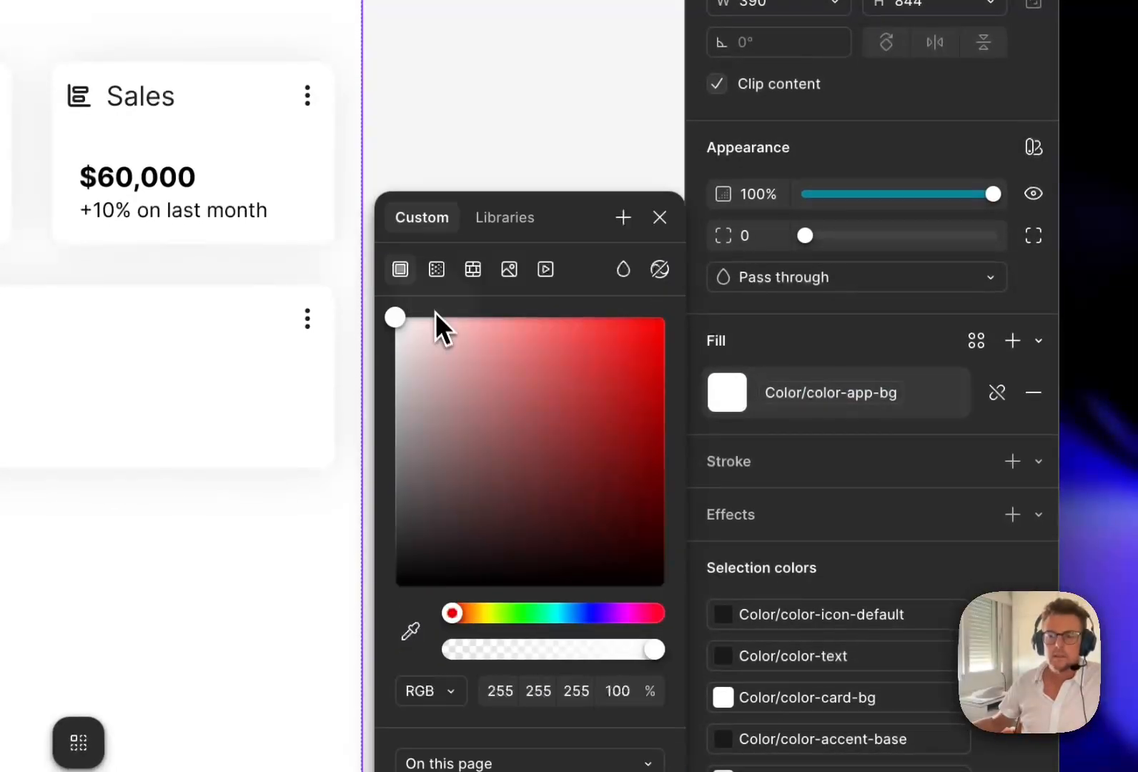
click(510, 273)
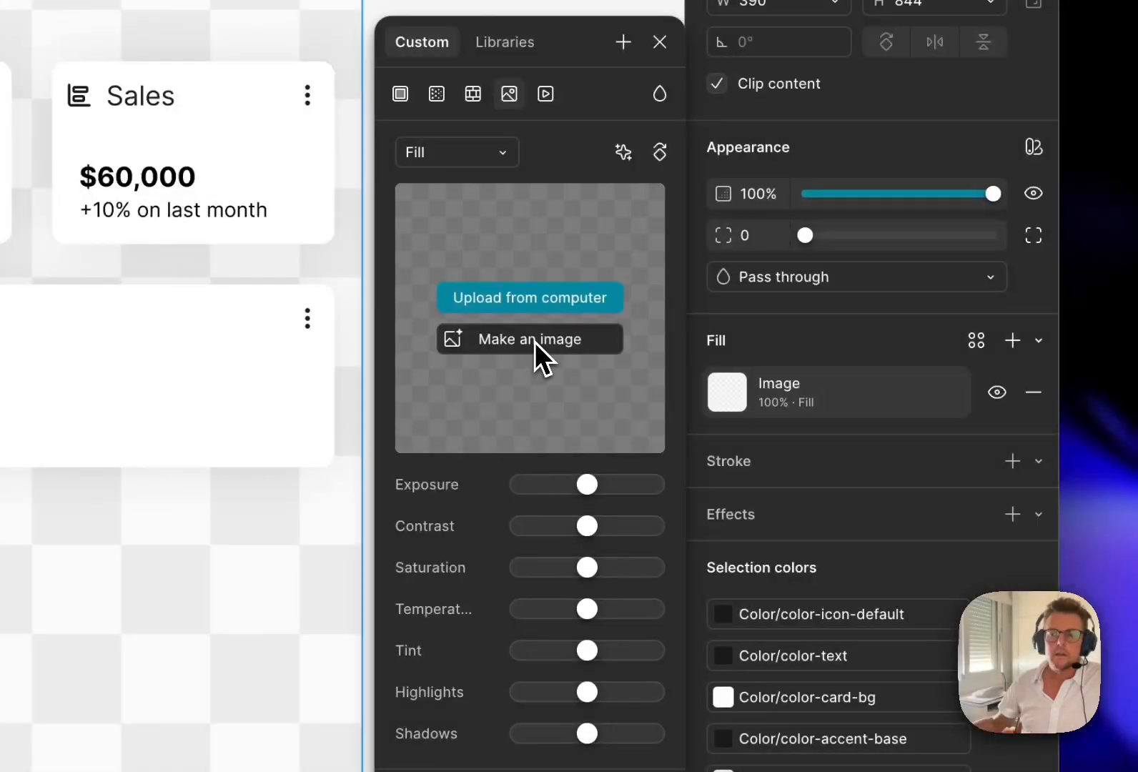
click(529, 304)
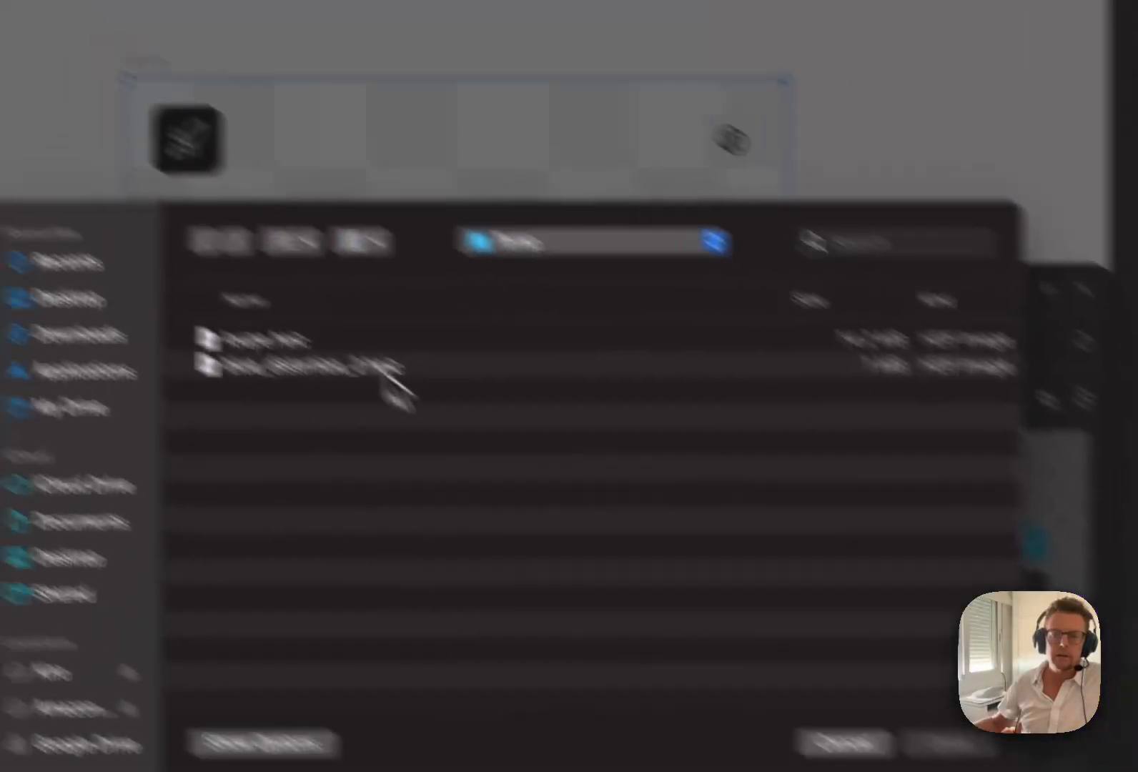
double_click(383, 373)
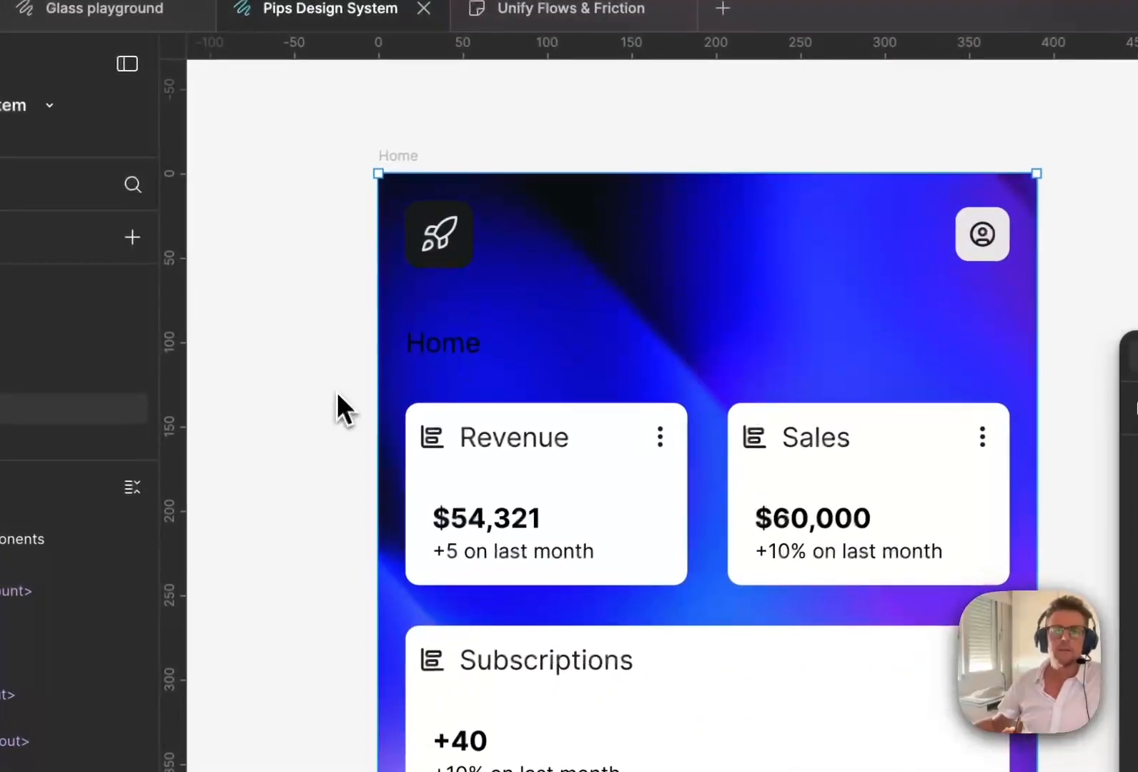
scroll(504, 501, up, 5)
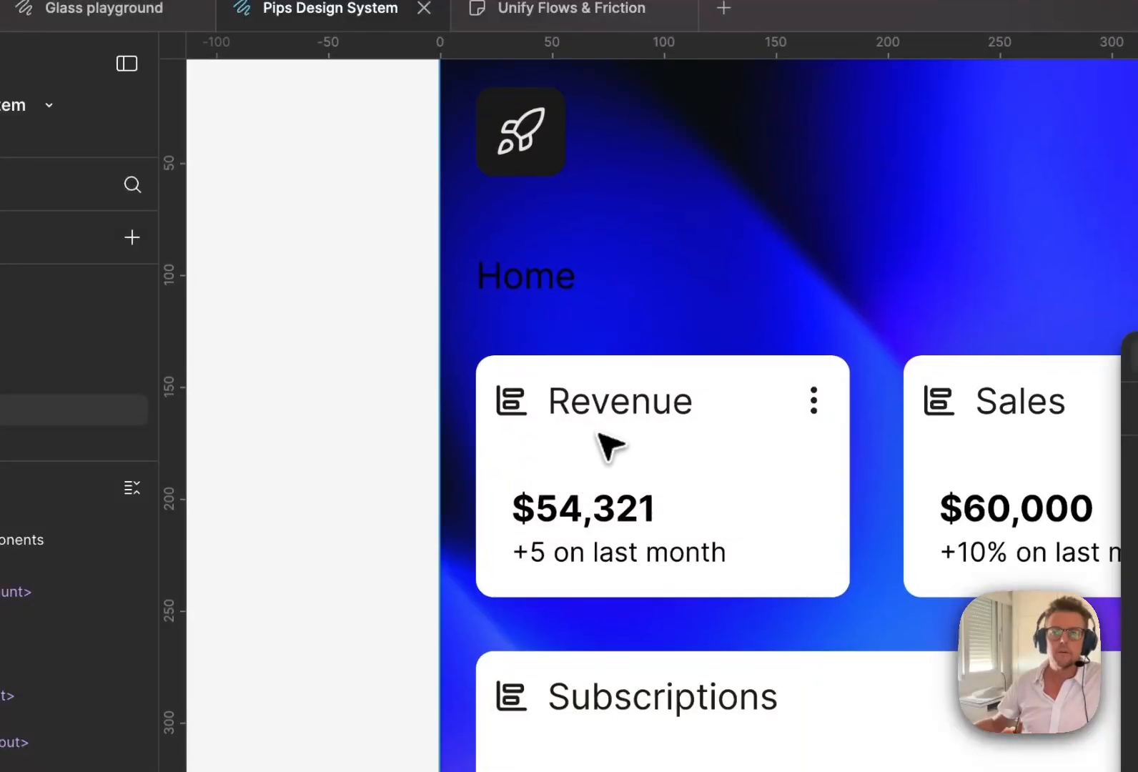
click(623, 477)
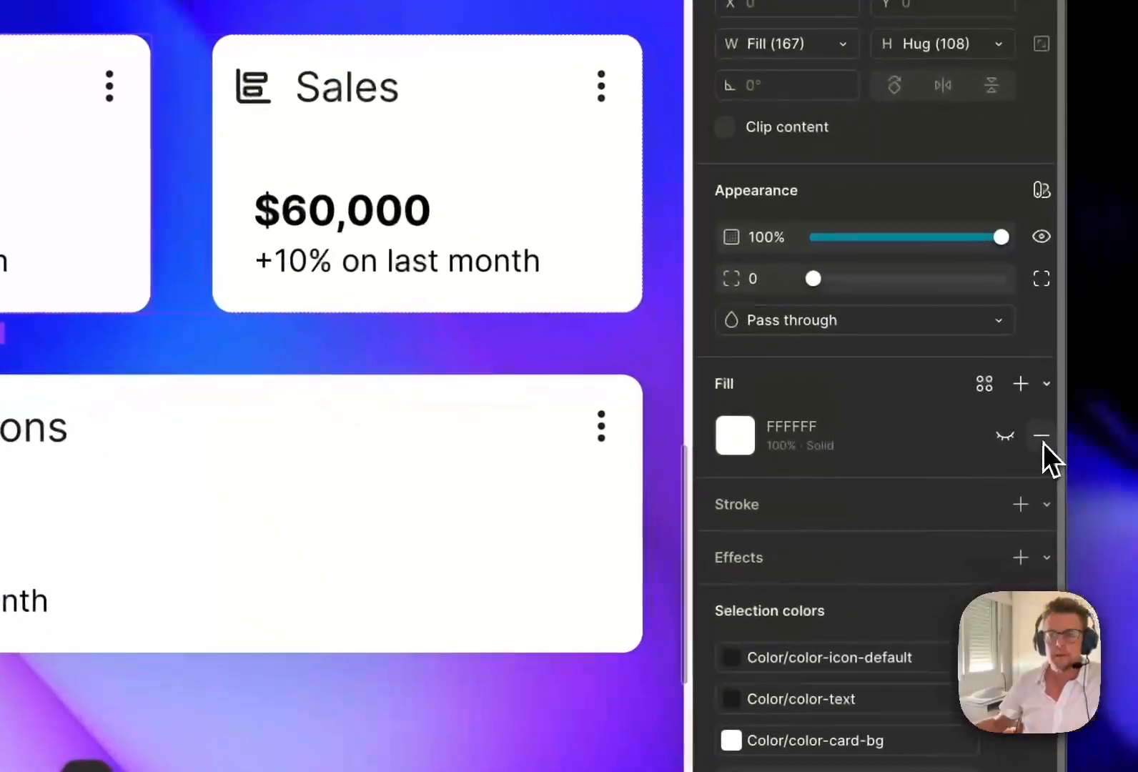
click(1044, 443)
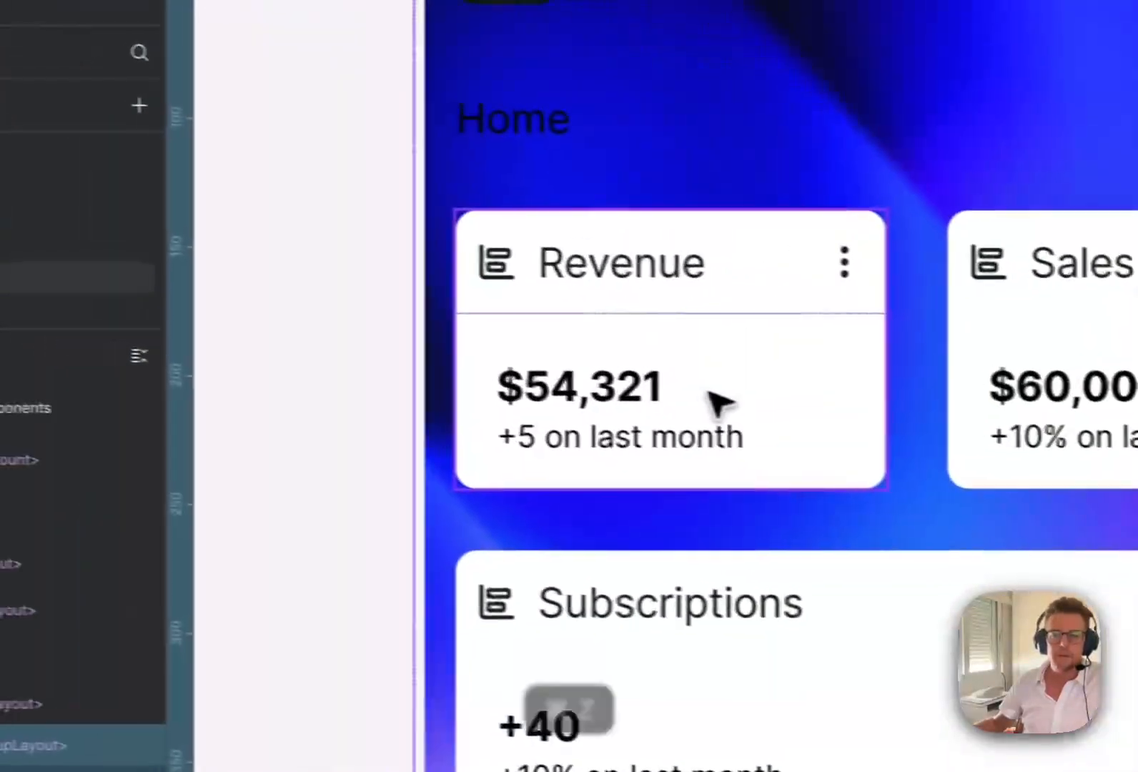
key(super+z)
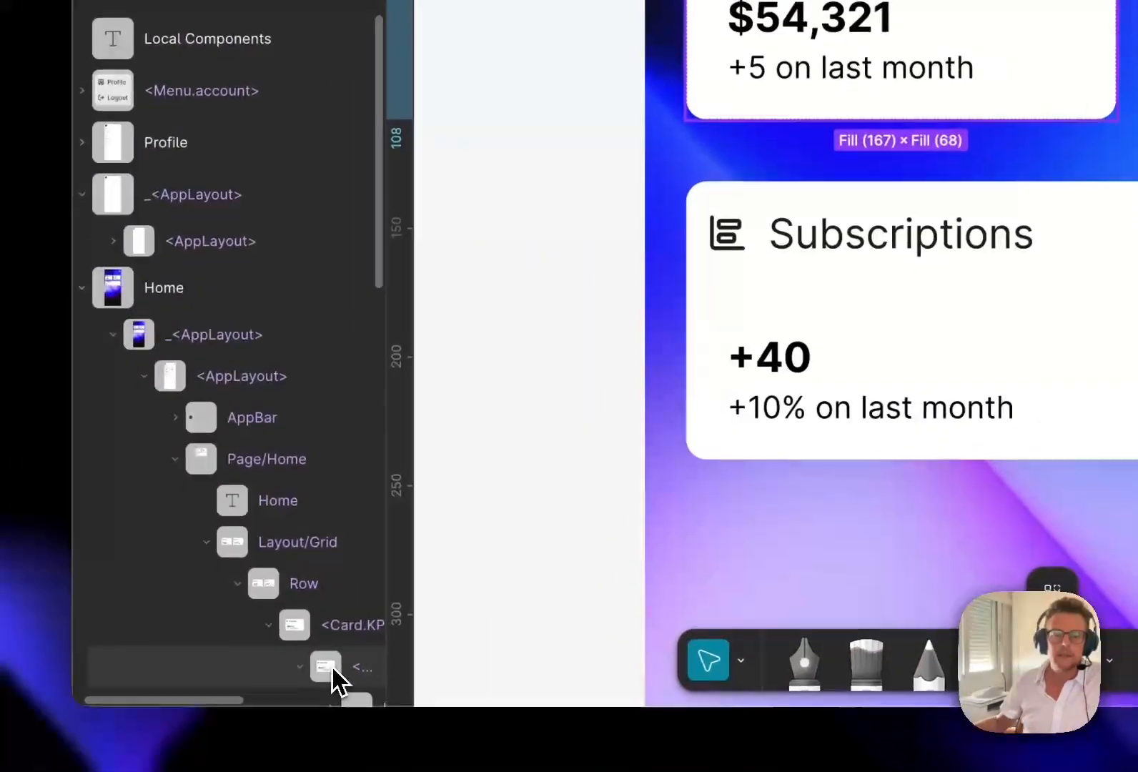
Remove the Revenue card's background fill and link its 000000 color to the color-text variable
click(331, 667)
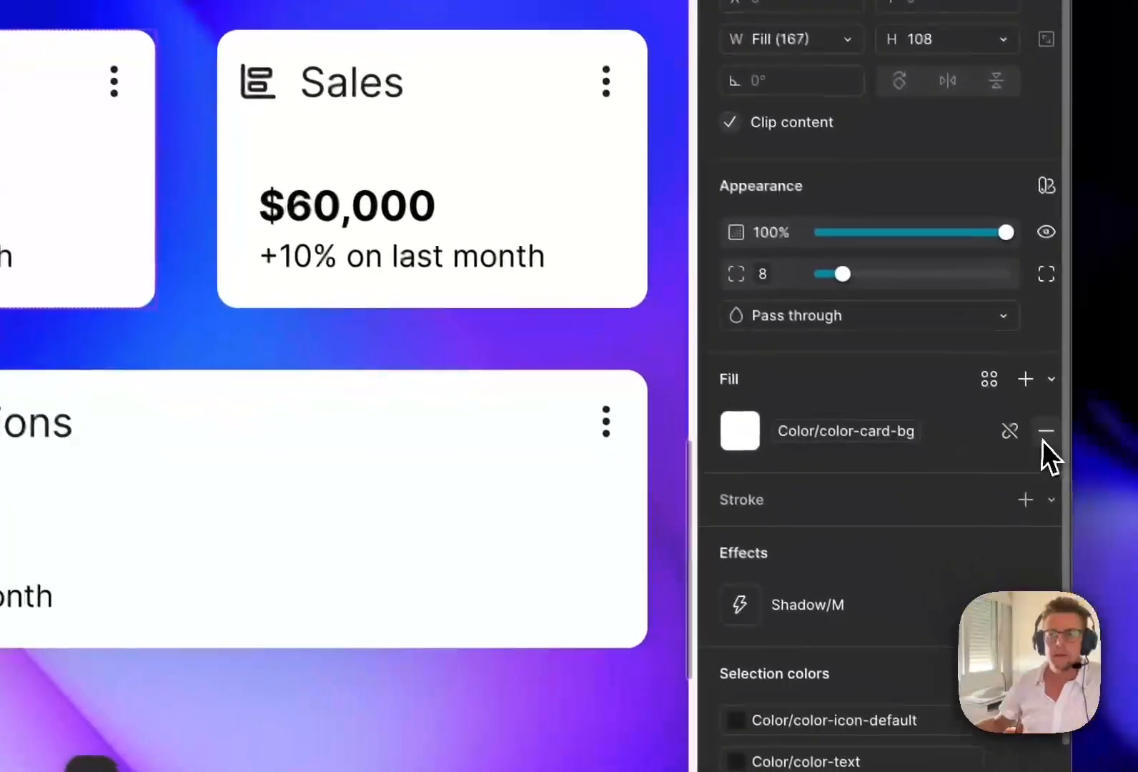
click(1041, 432)
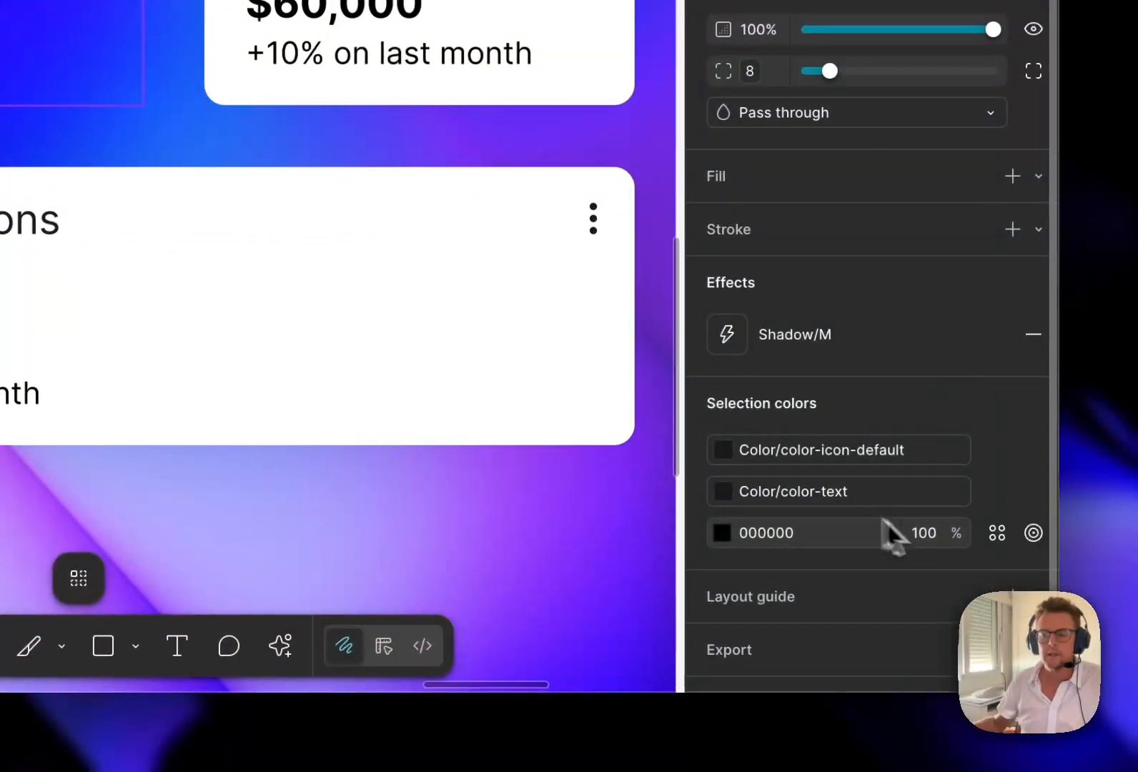
click(995, 541)
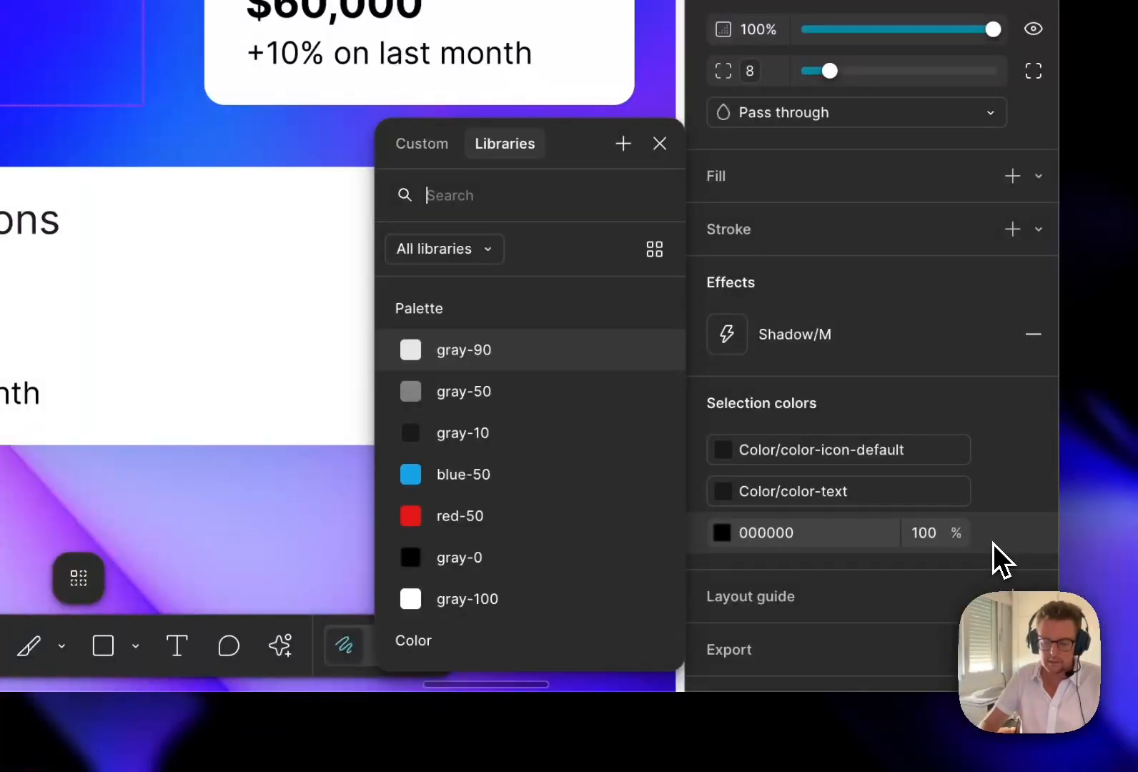
text(text)
key(Return)
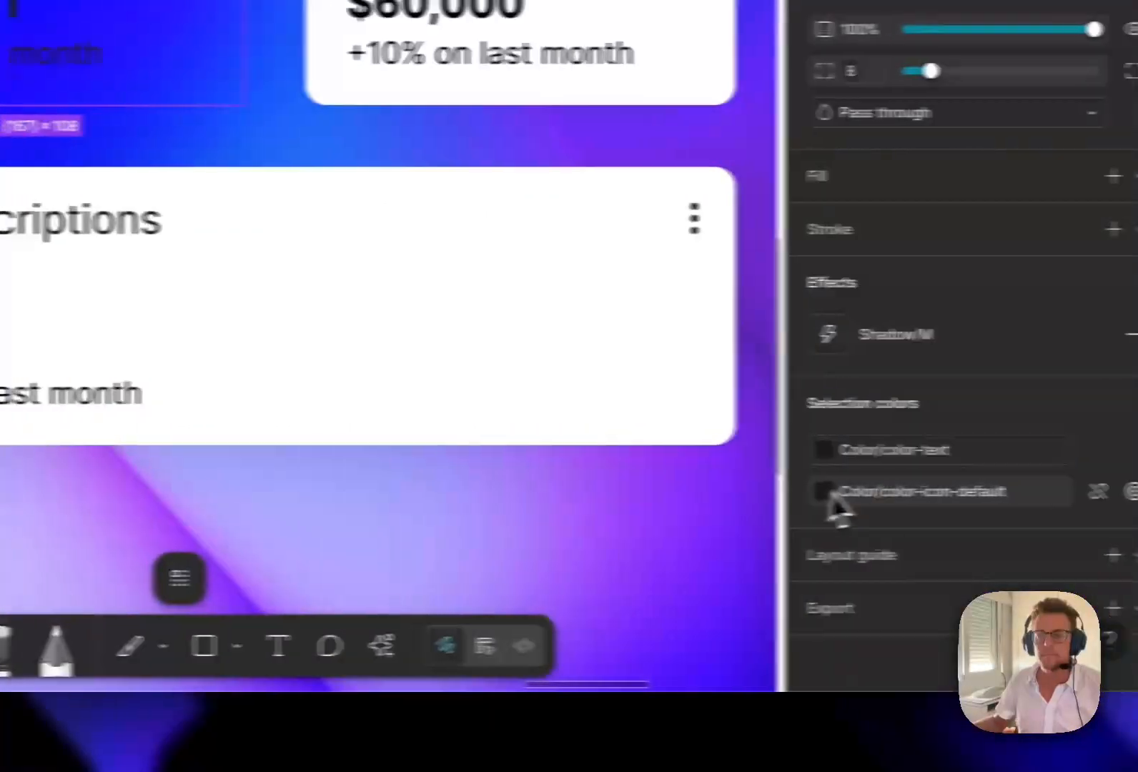
Swap the Revenue card's color-icon-default variable for color-text
click(771, 492)
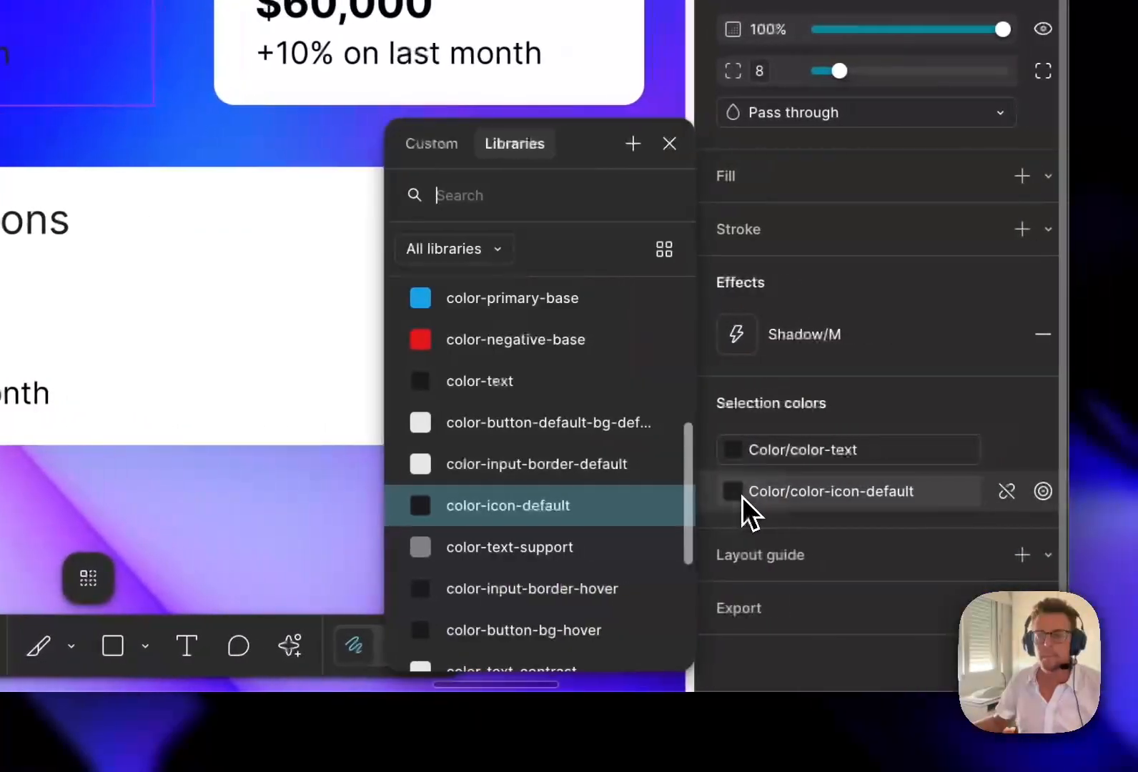
text(tetx)
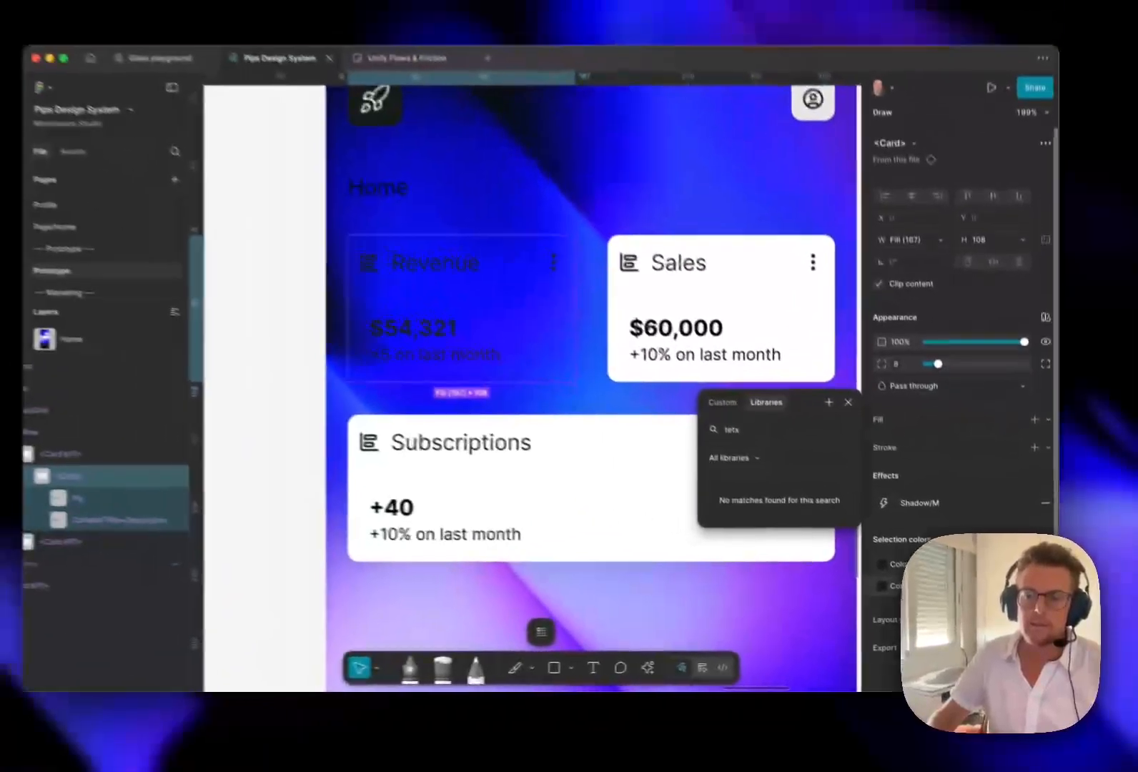
key(super+a)
text(text)
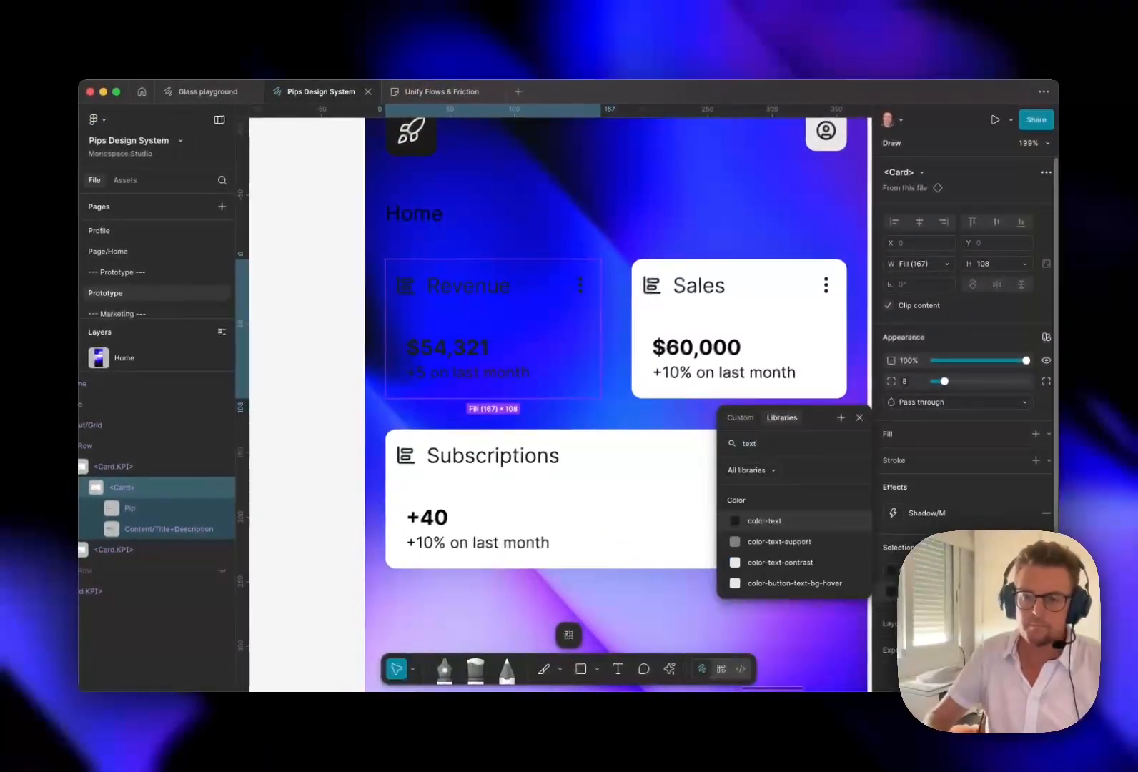
key(Return)
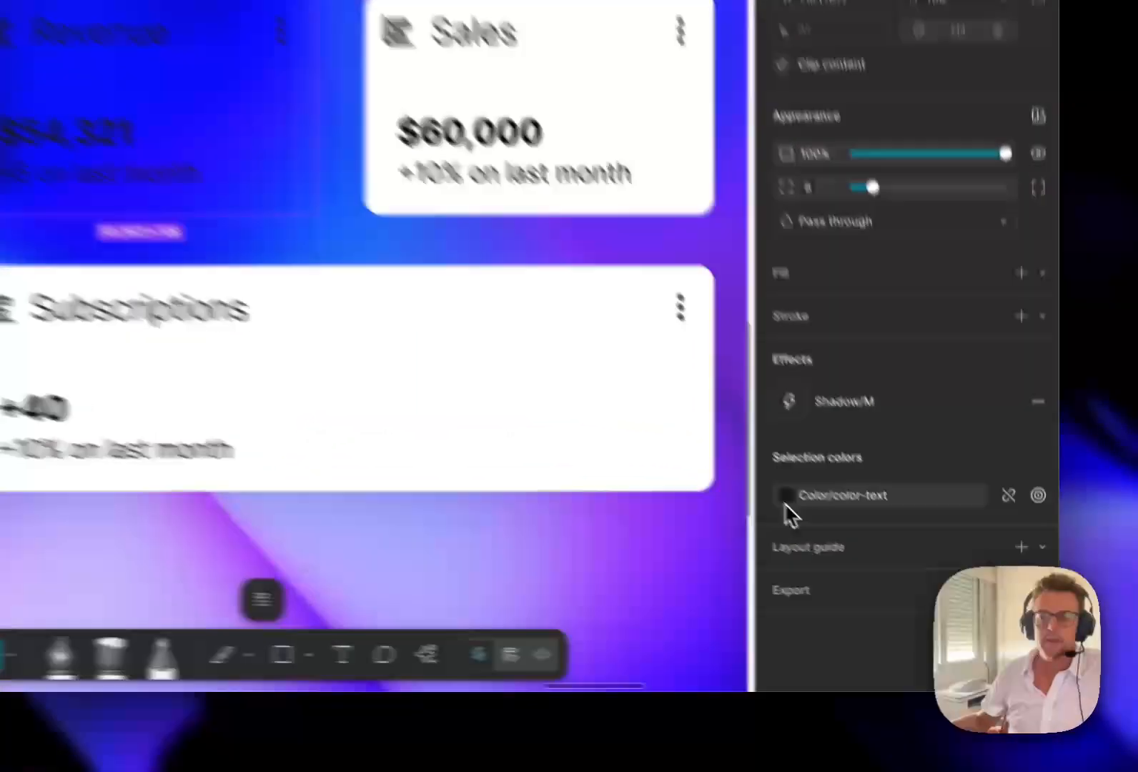
Change all of the Revenue card's text and icons from color-text to the color-text-contrast variable
click(891, 573)
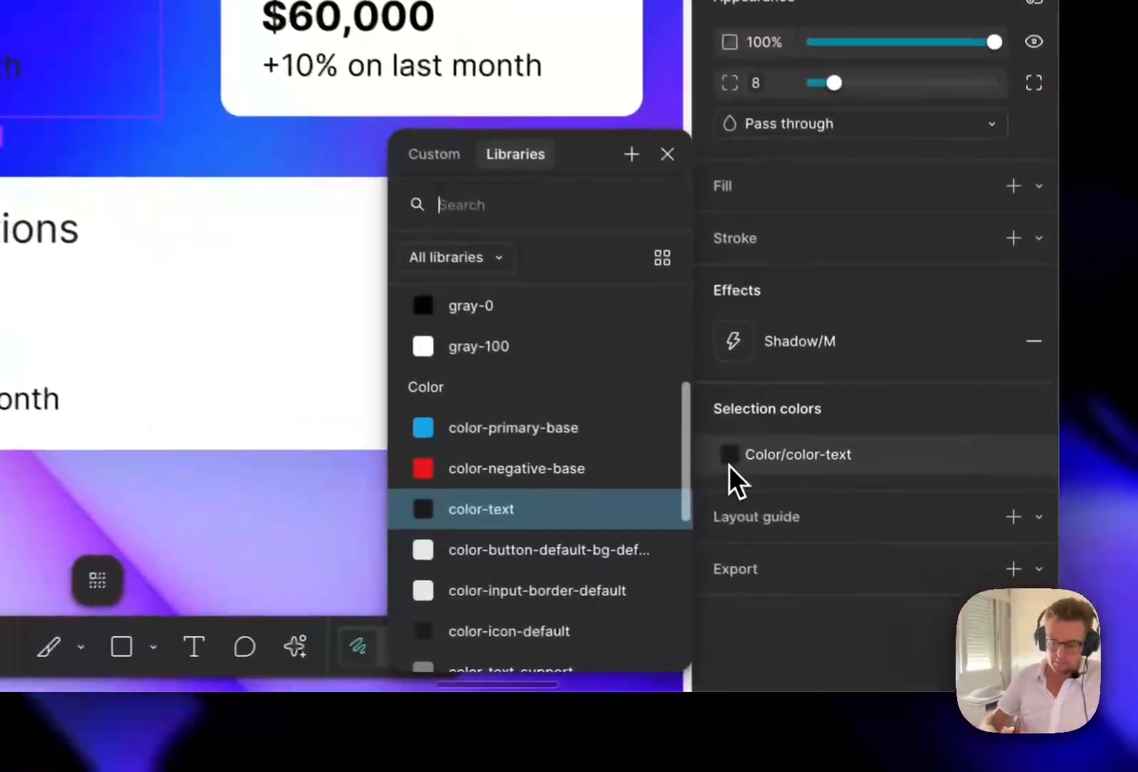
text(contrast)
key(Return)
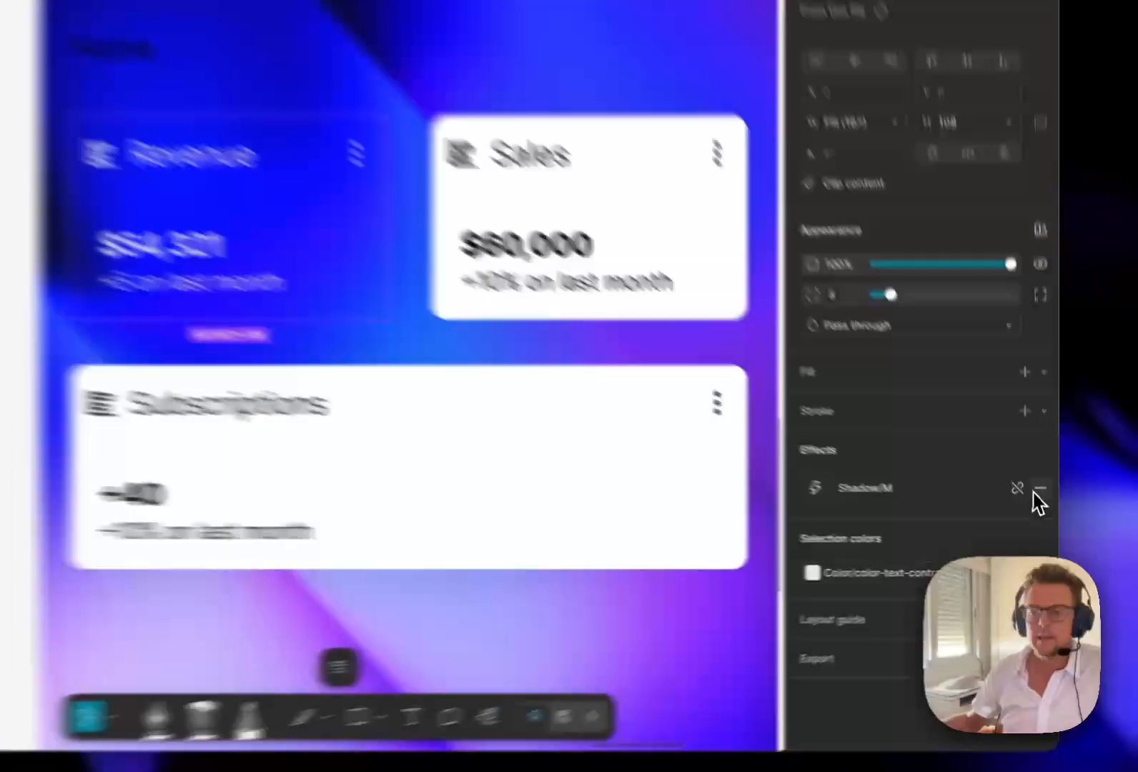
Replace the Revenue card's Shadow/M effect style with a Glass effect
click(1046, 513)
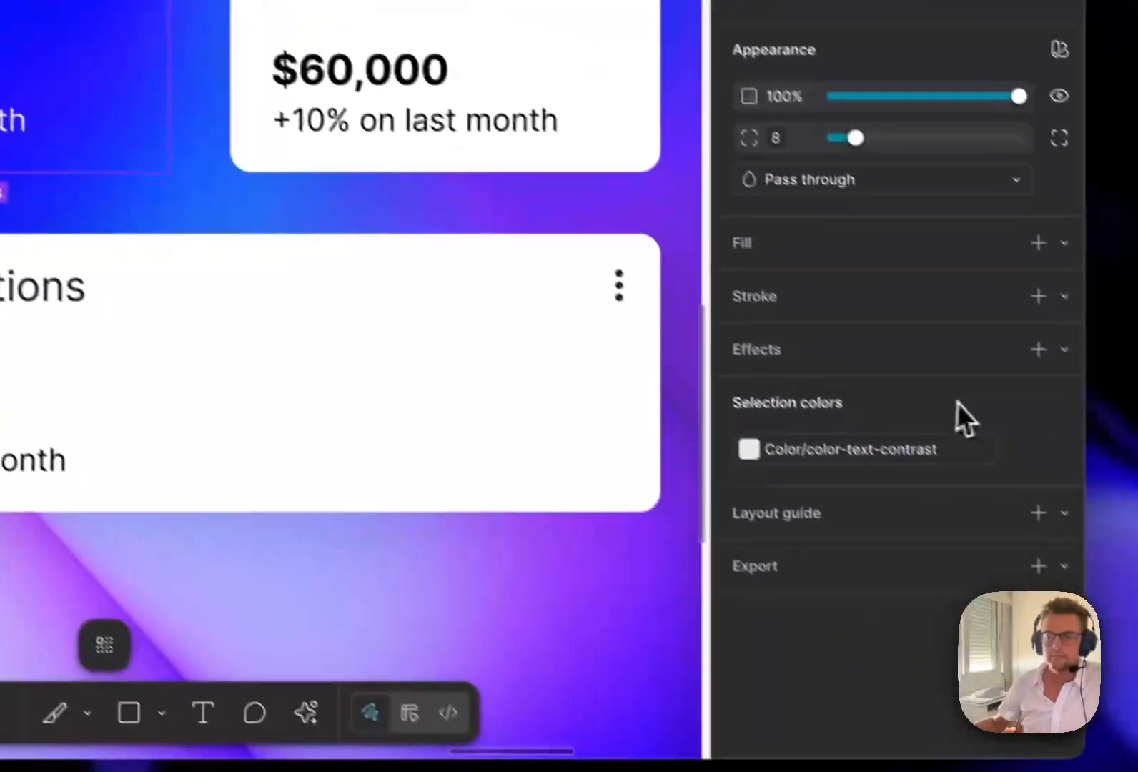
click(1062, 351)
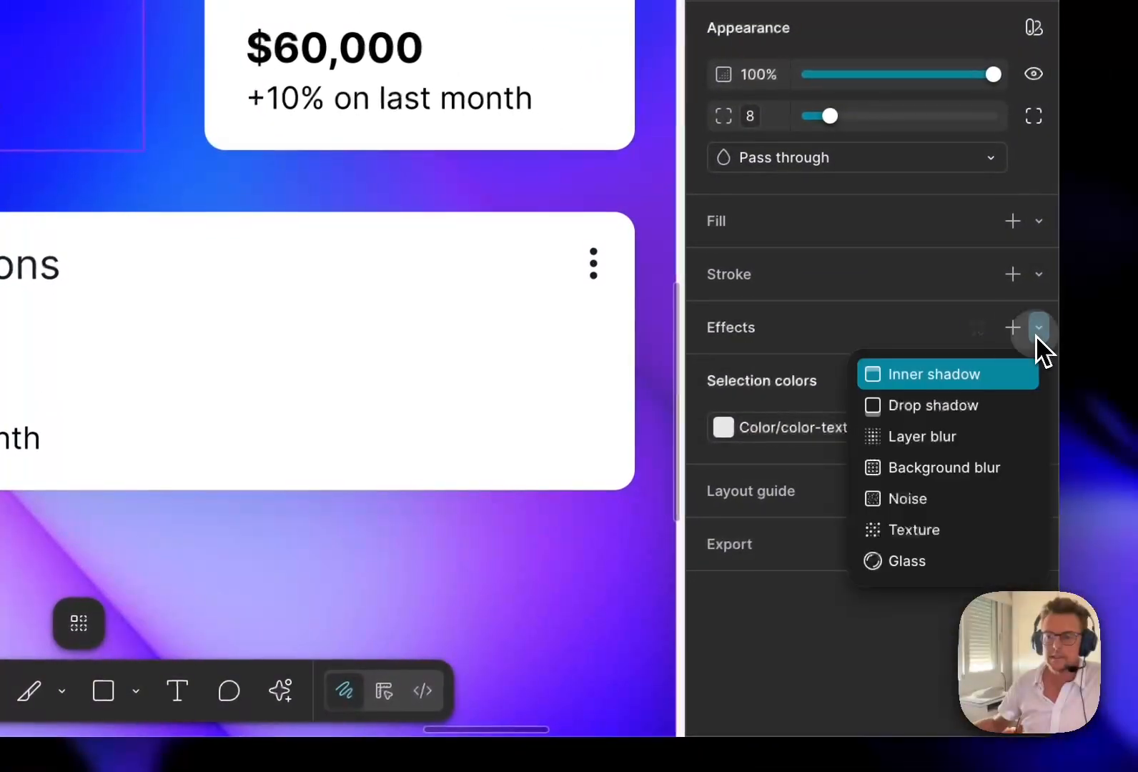
click(931, 581)
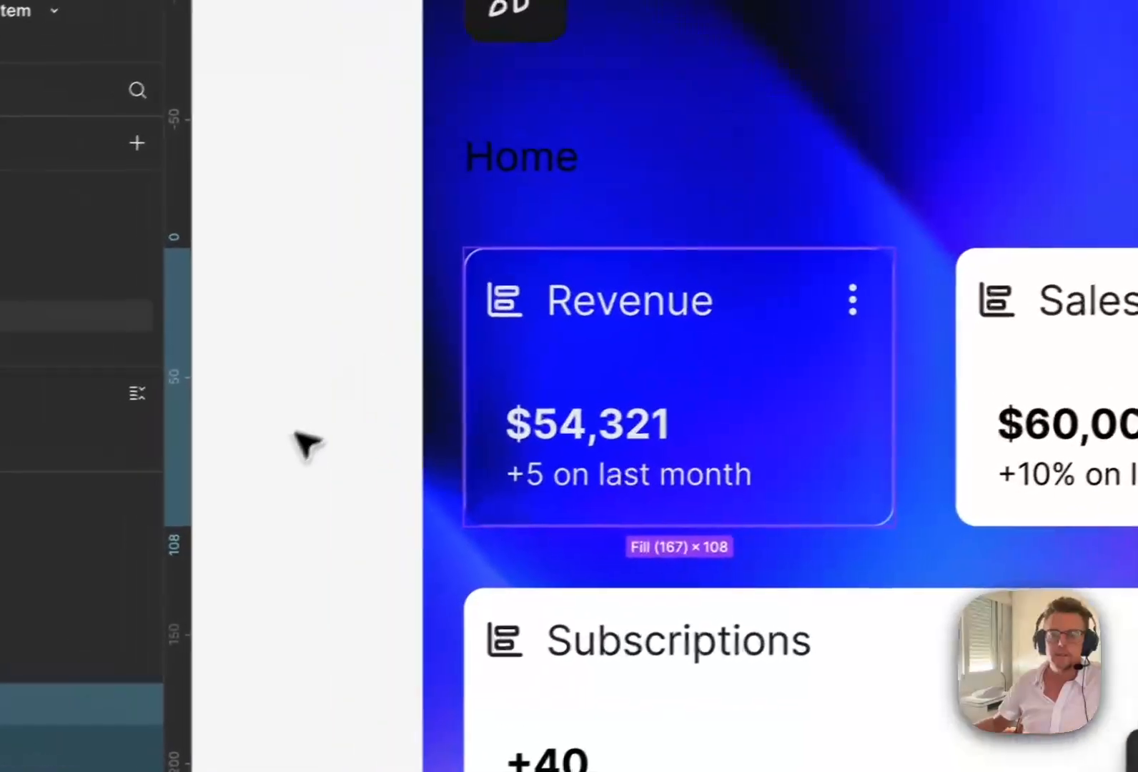
Lower the Depth of the Revenue card's Glass effect to well under half of its range
click(288, 463)
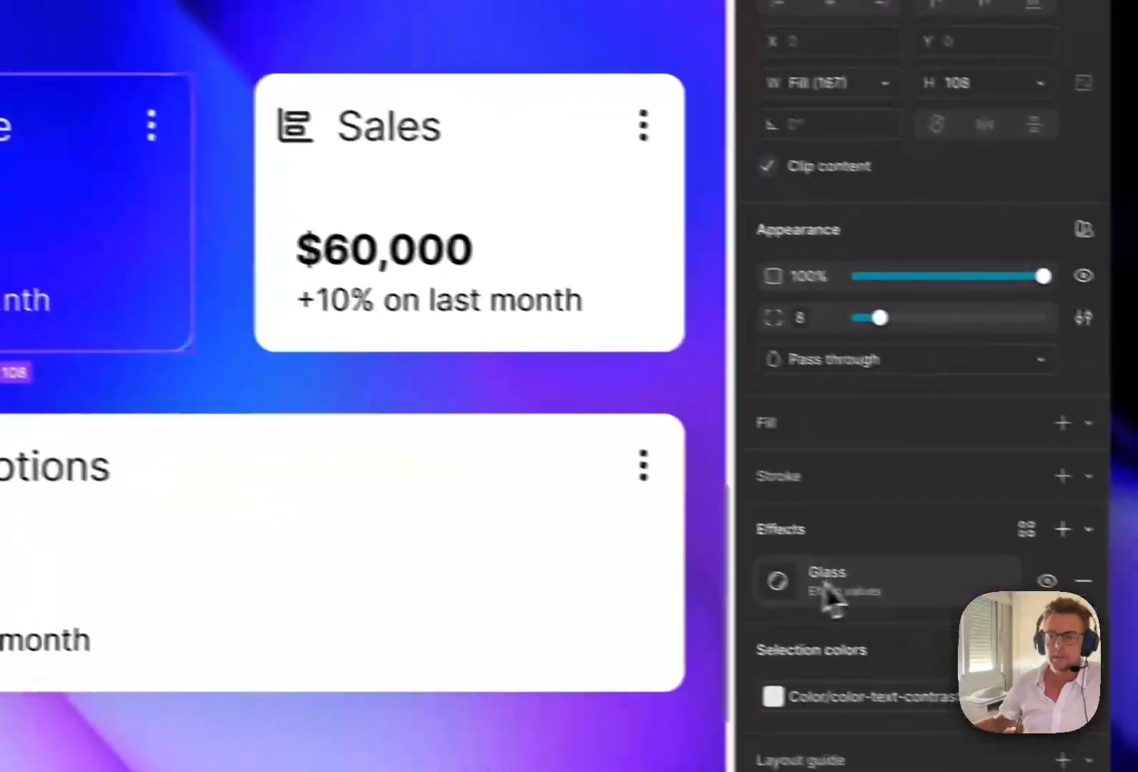
click(831, 594)
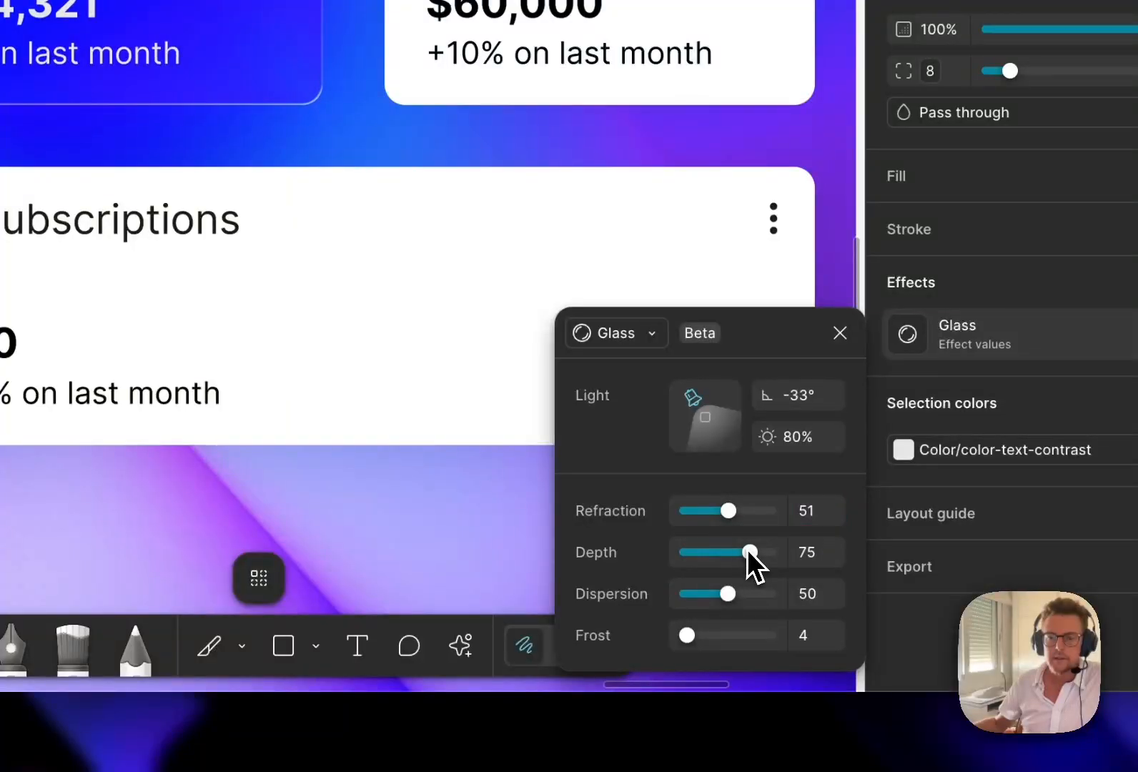
drag(749, 552, 706, 551)
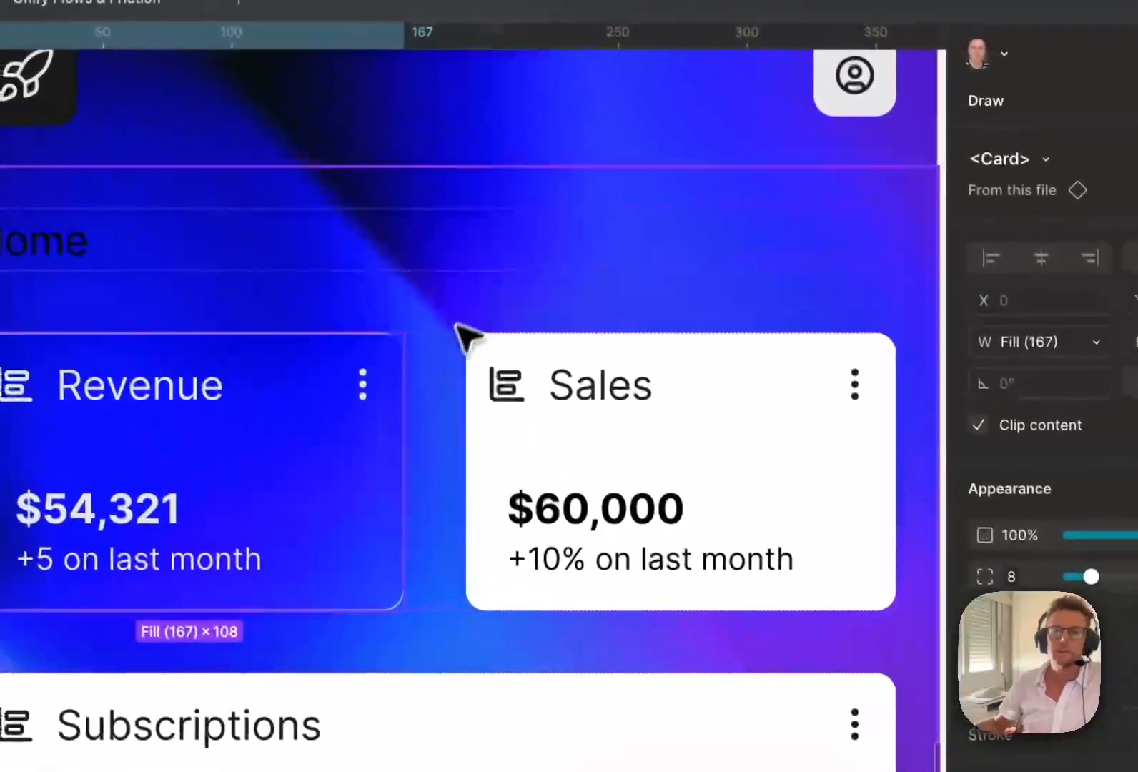
Try to generate a "Mountains and starry sky" AI image from the _<AppLayout> frame's image fill, and undo the placed image
click(457, 298)
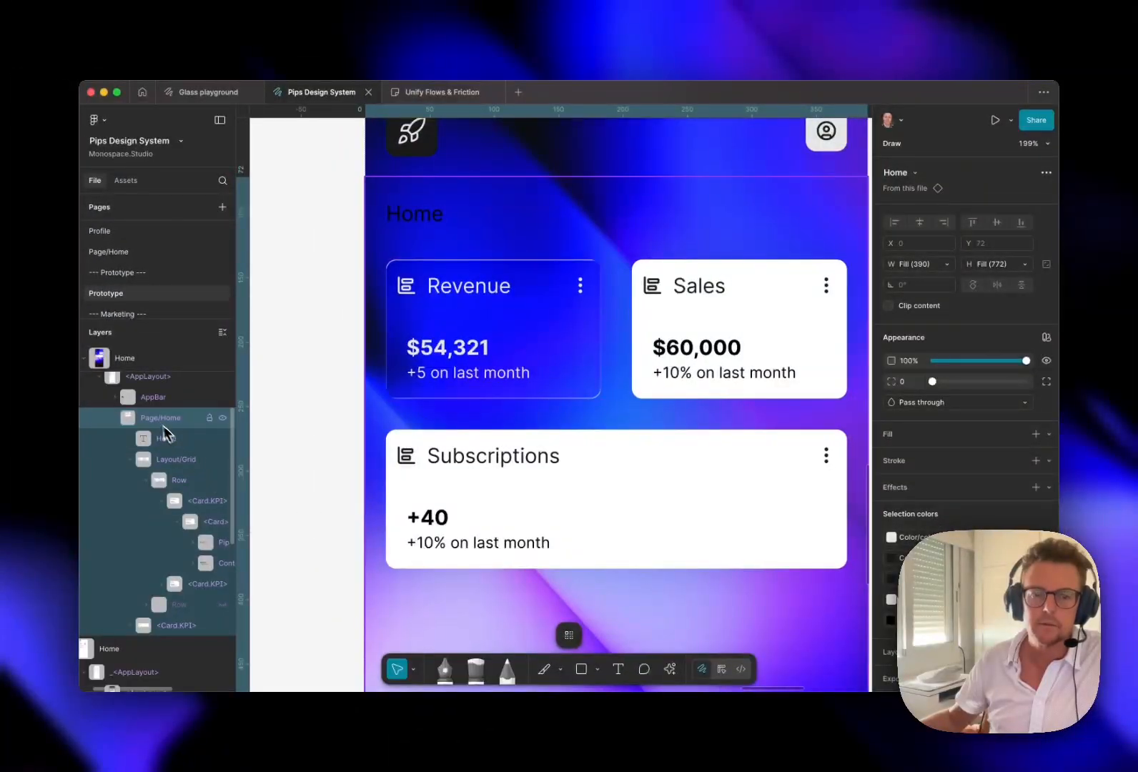
scroll(142, 404, up, 1)
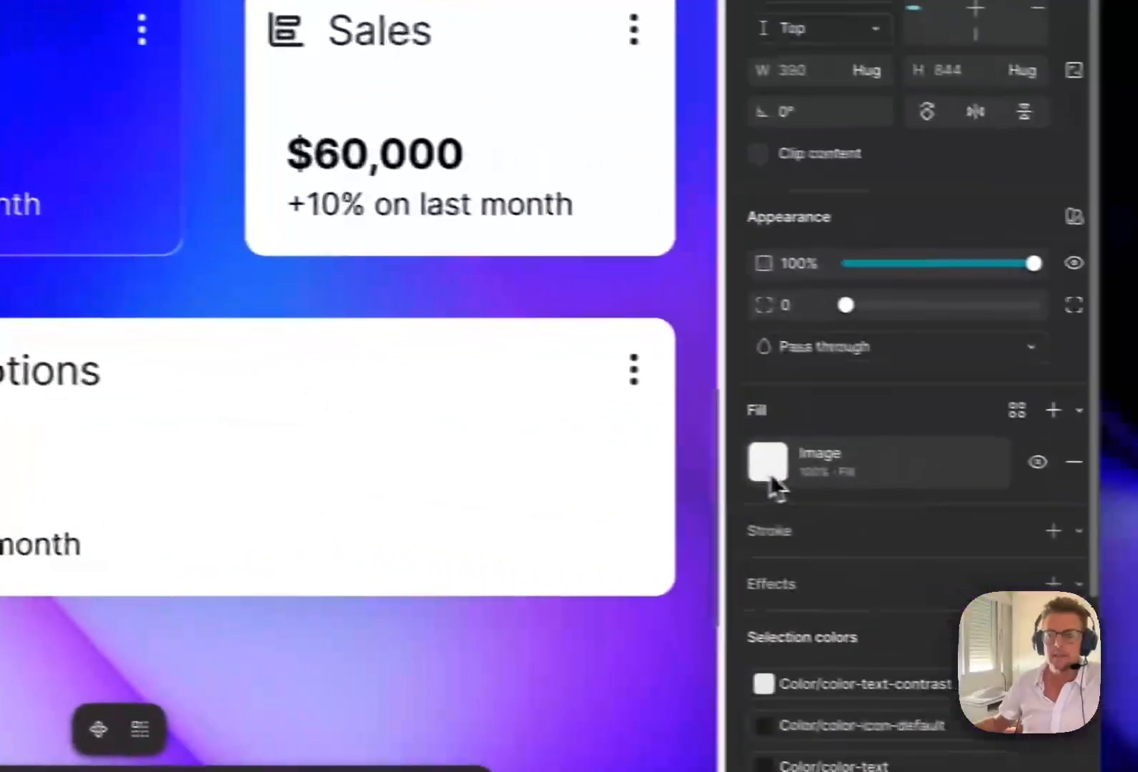
click(765, 468)
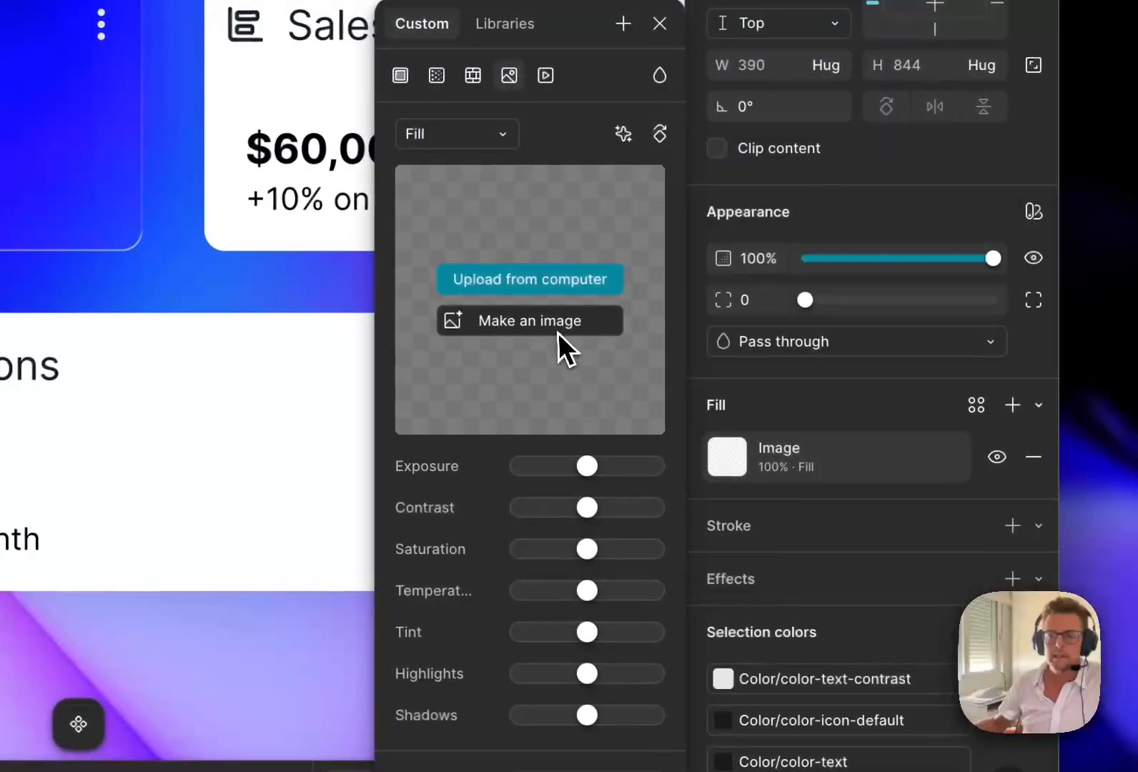
click(558, 332)
text(Mou)
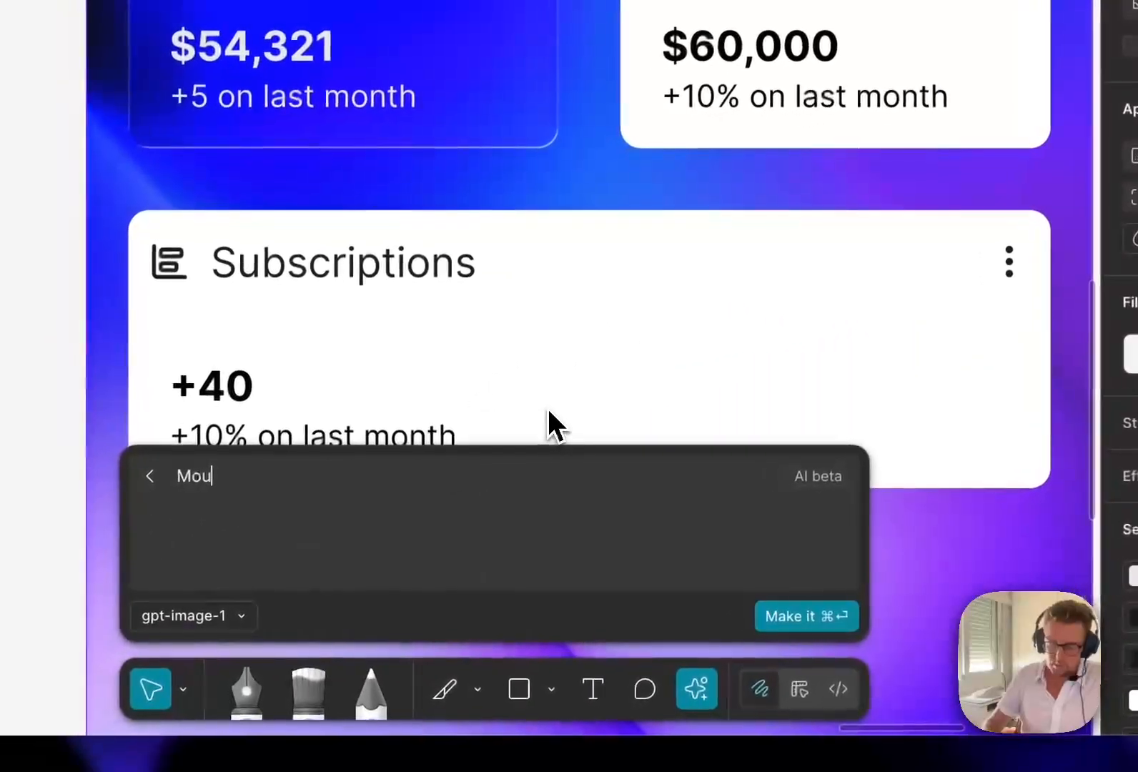
text(ntains and )
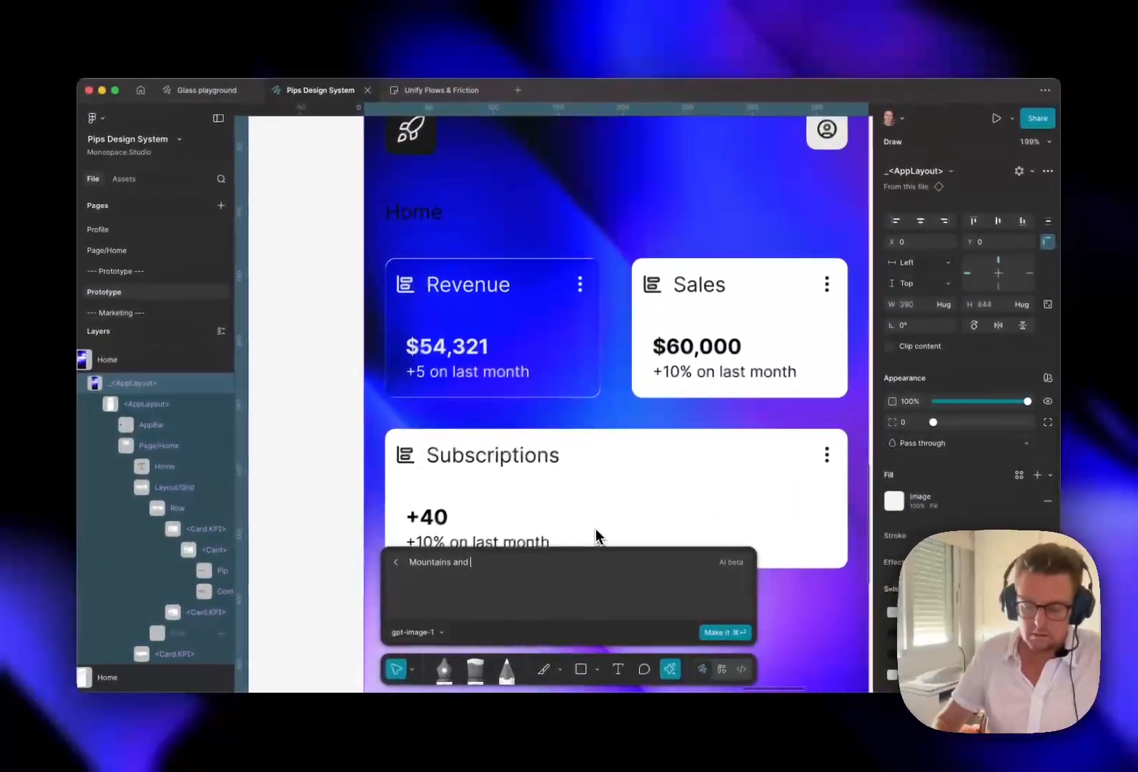
text(starry sky)
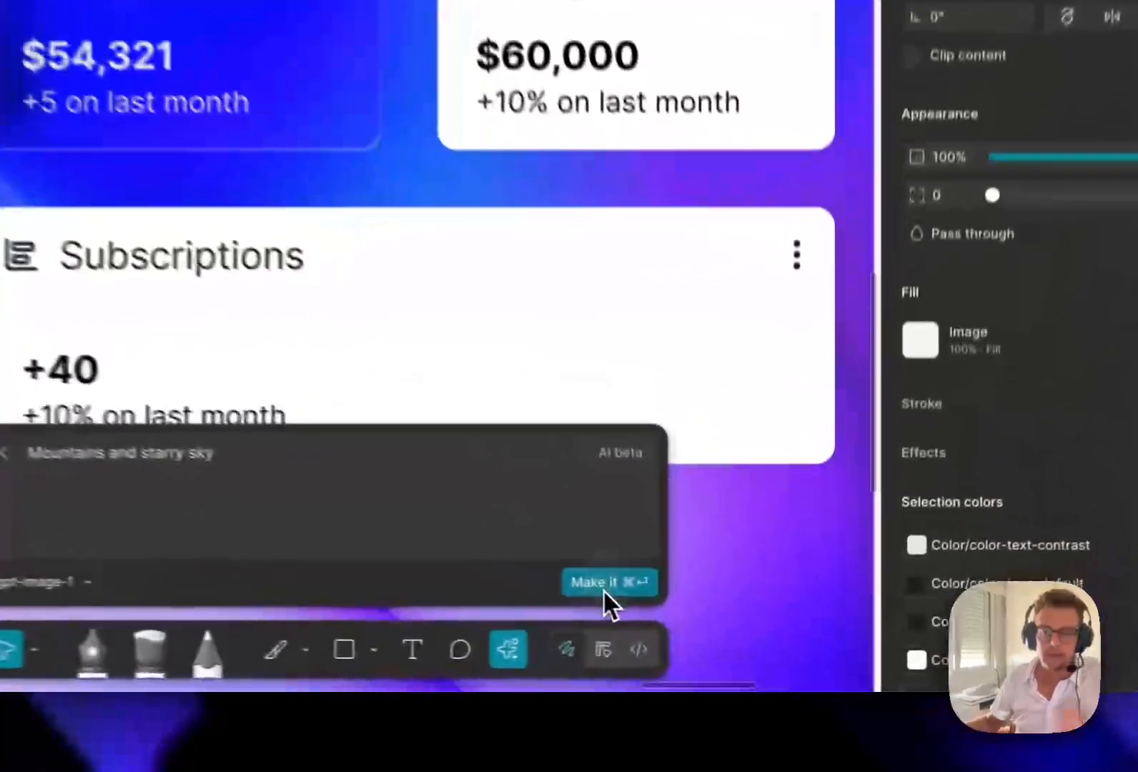
click(723, 633)
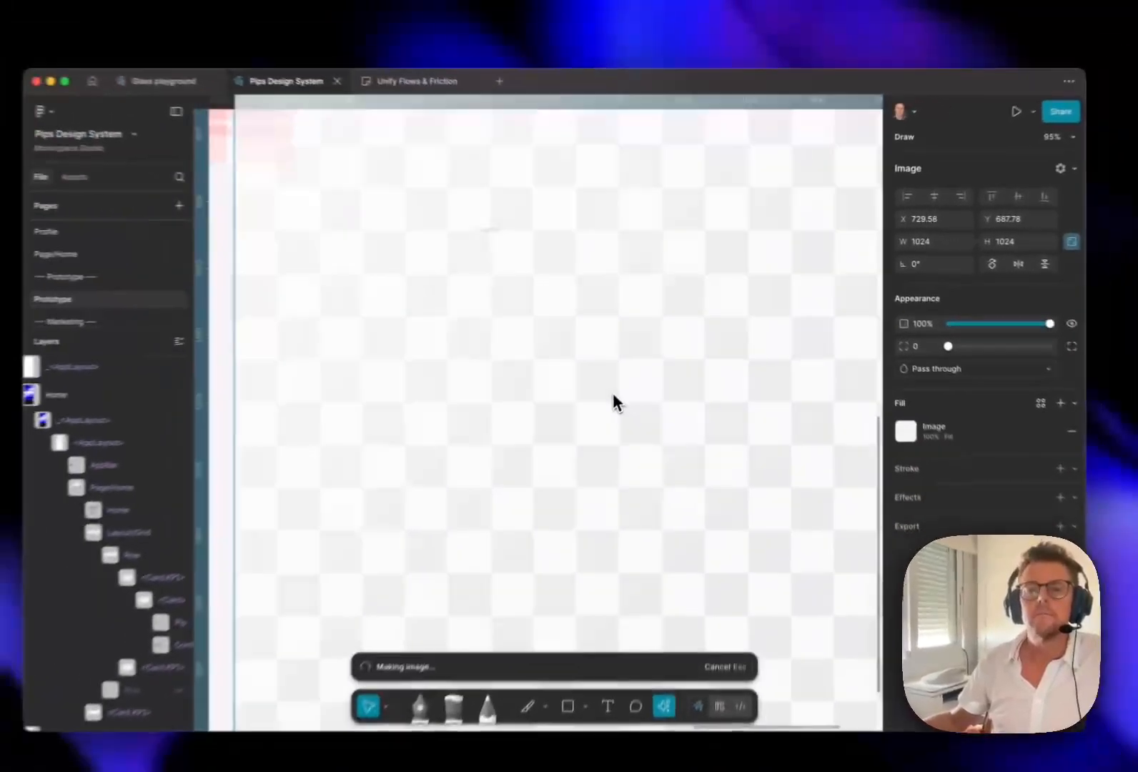
key(super+z)
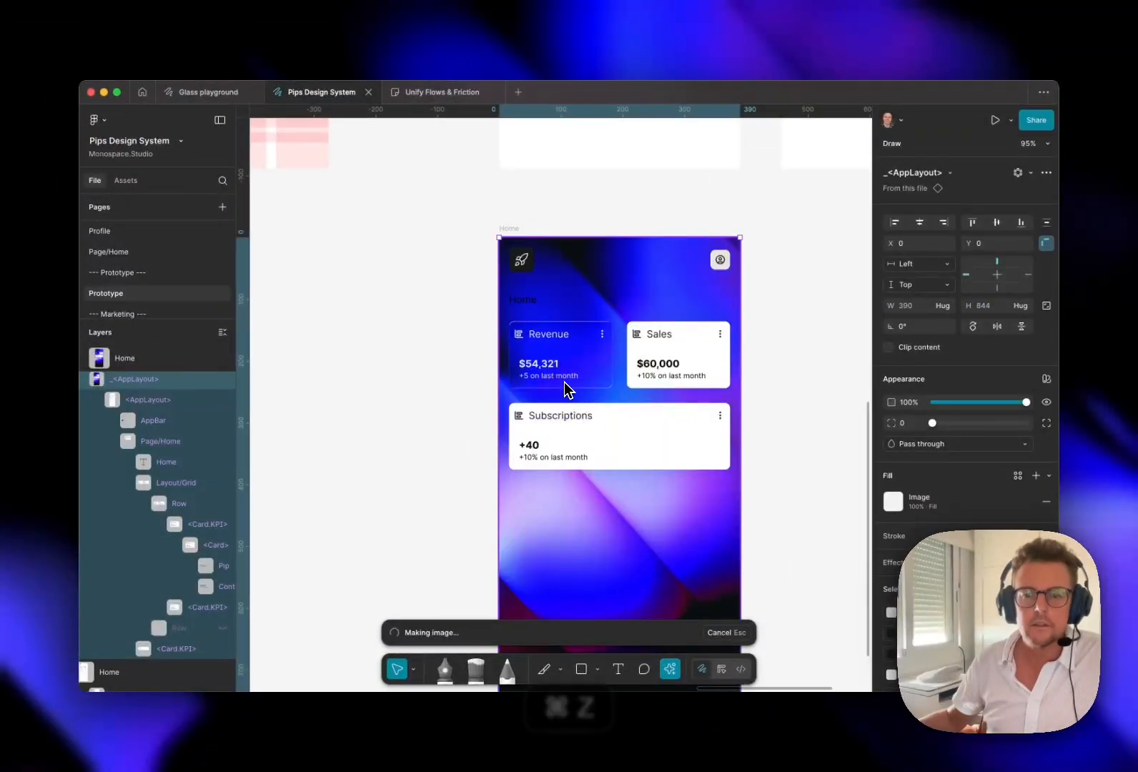
Edit the <AppLayout> frame's image fill with AI using the prompt "Mountains and starry sky"
scroll(565, 389, up, 5)
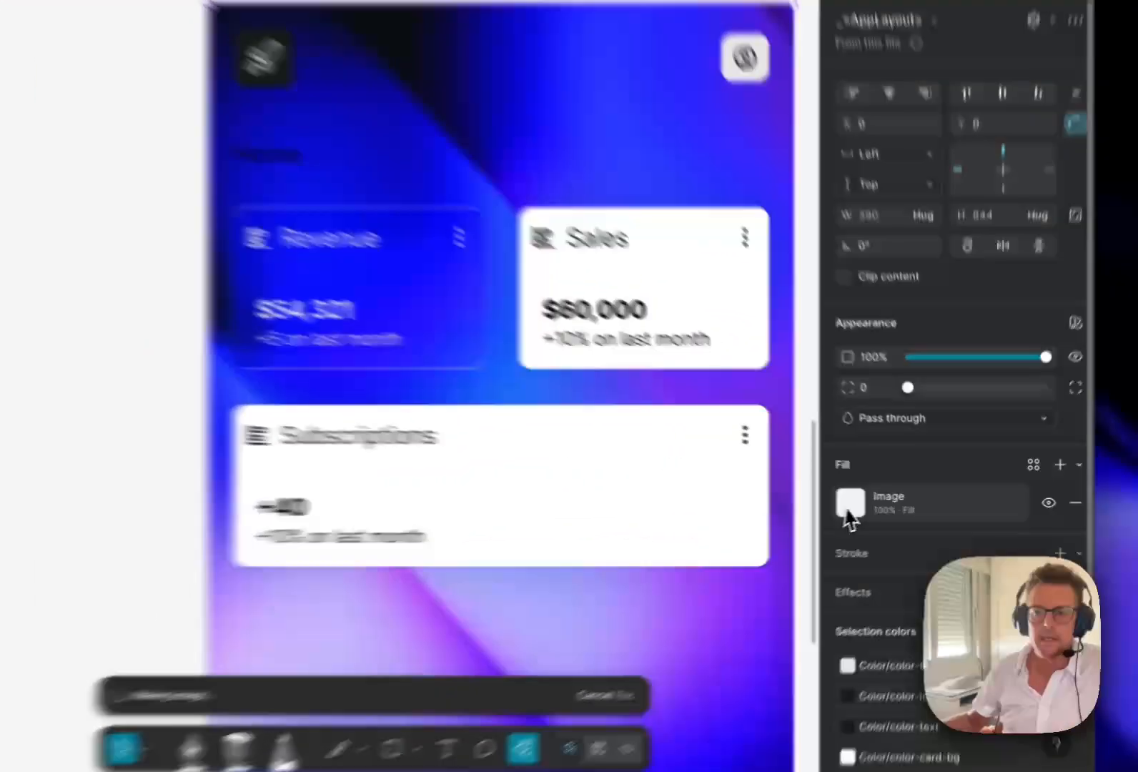
click(893, 501)
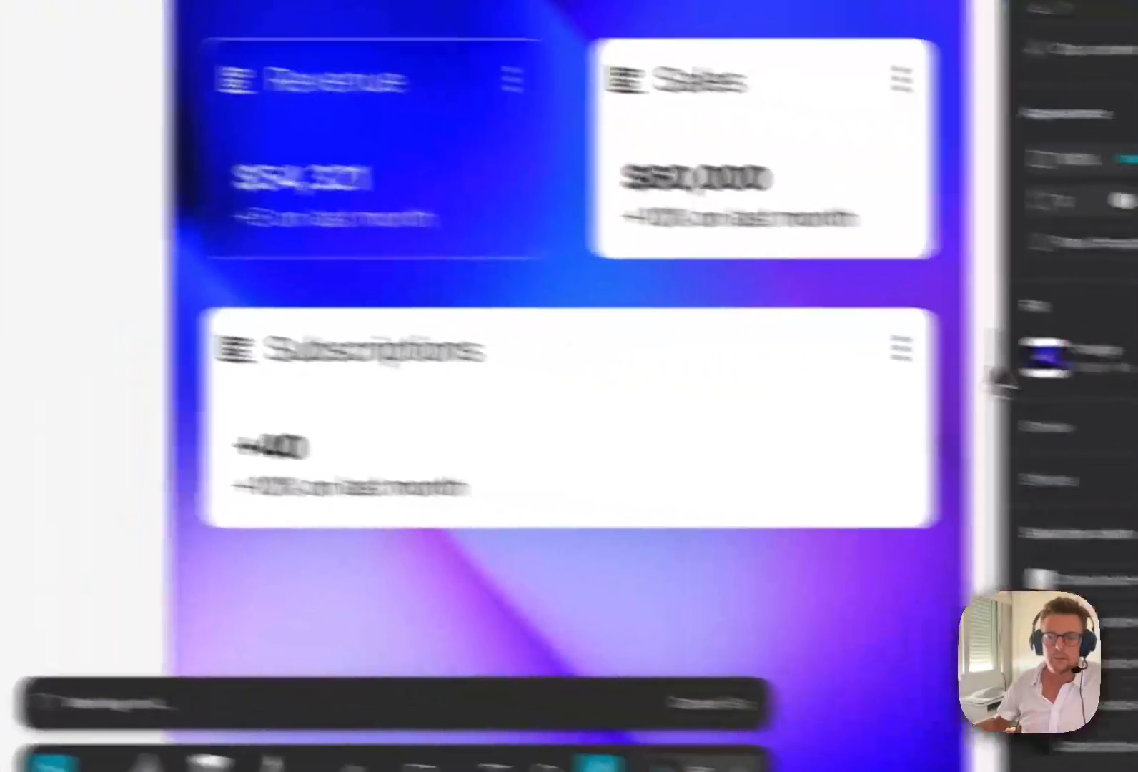
click(814, 329)
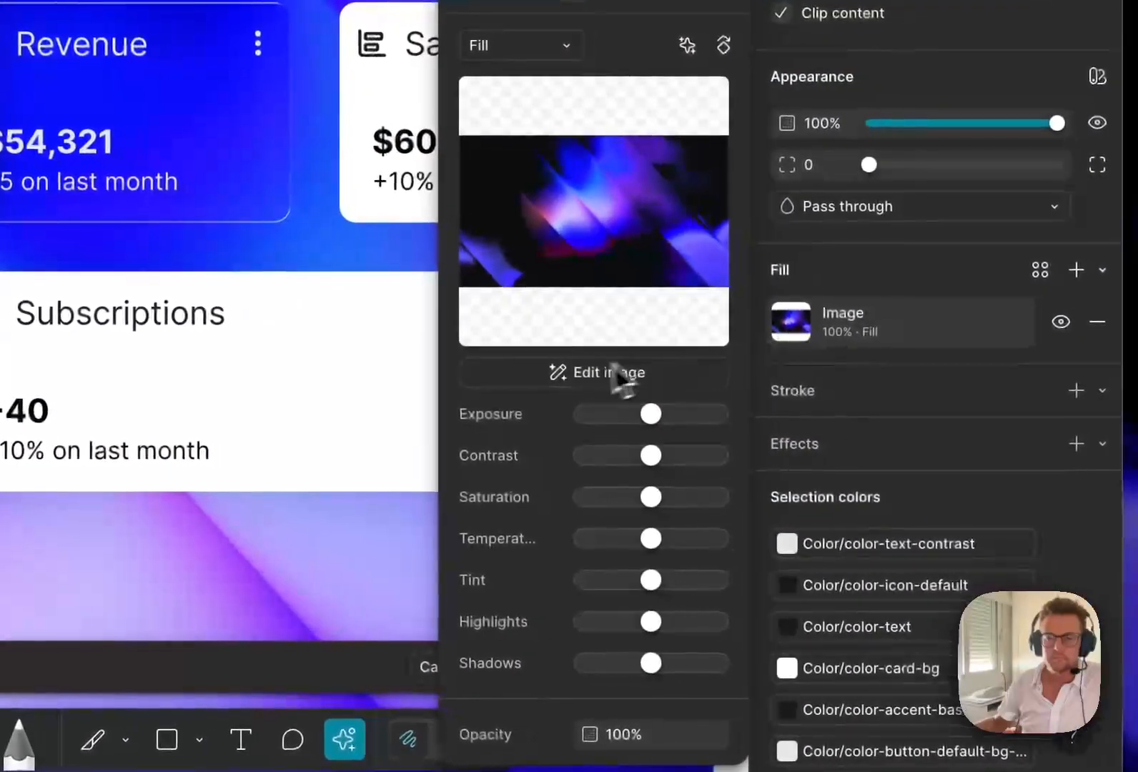
click(613, 372)
text(Mou)
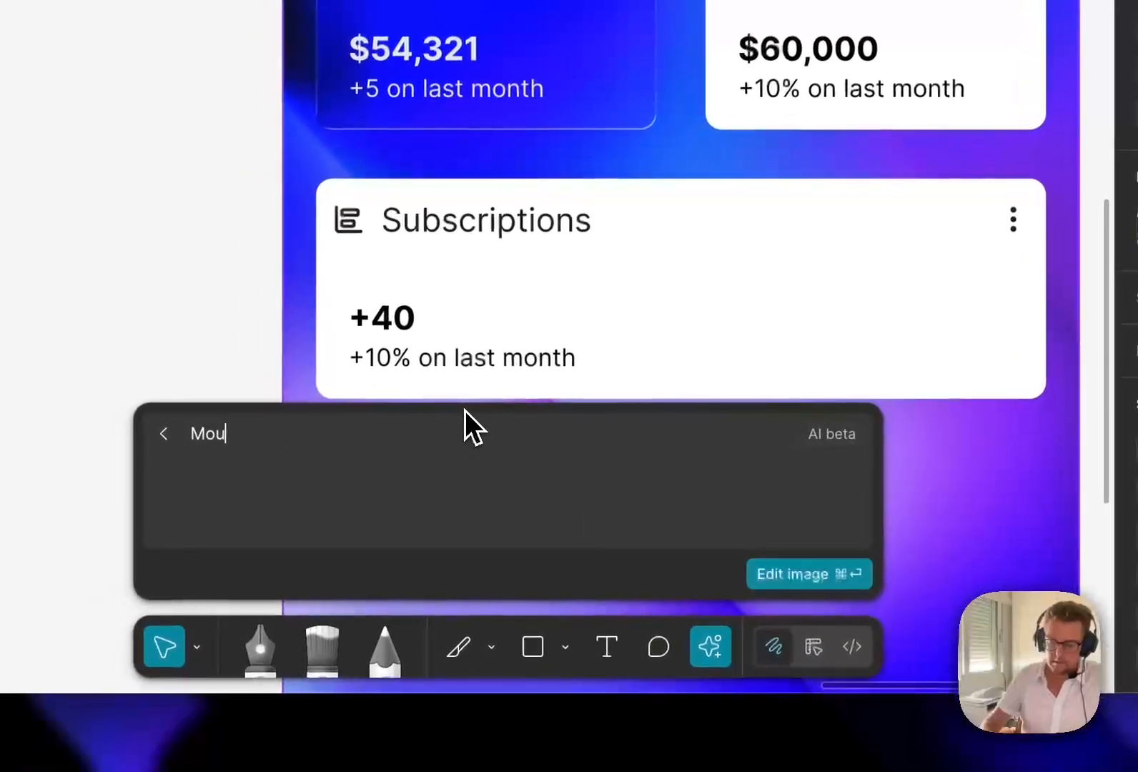
text(ntains and starry sky)
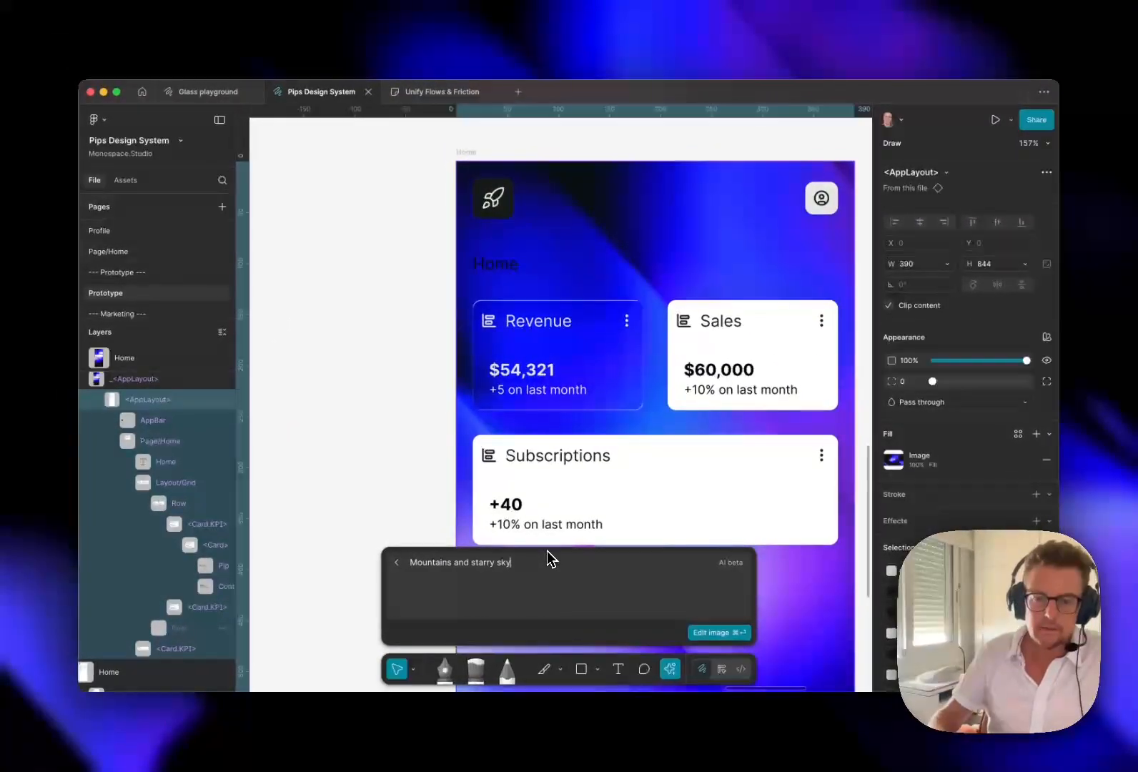
click(715, 630)
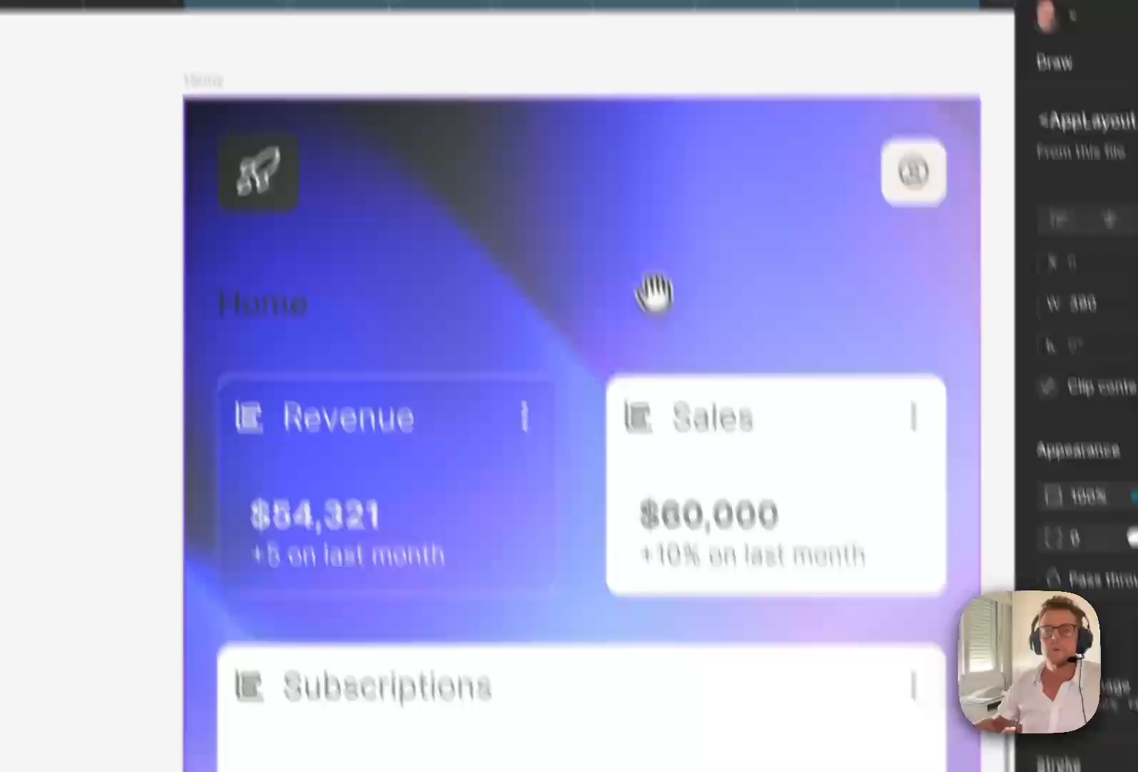
drag(653, 291, 584, 445)
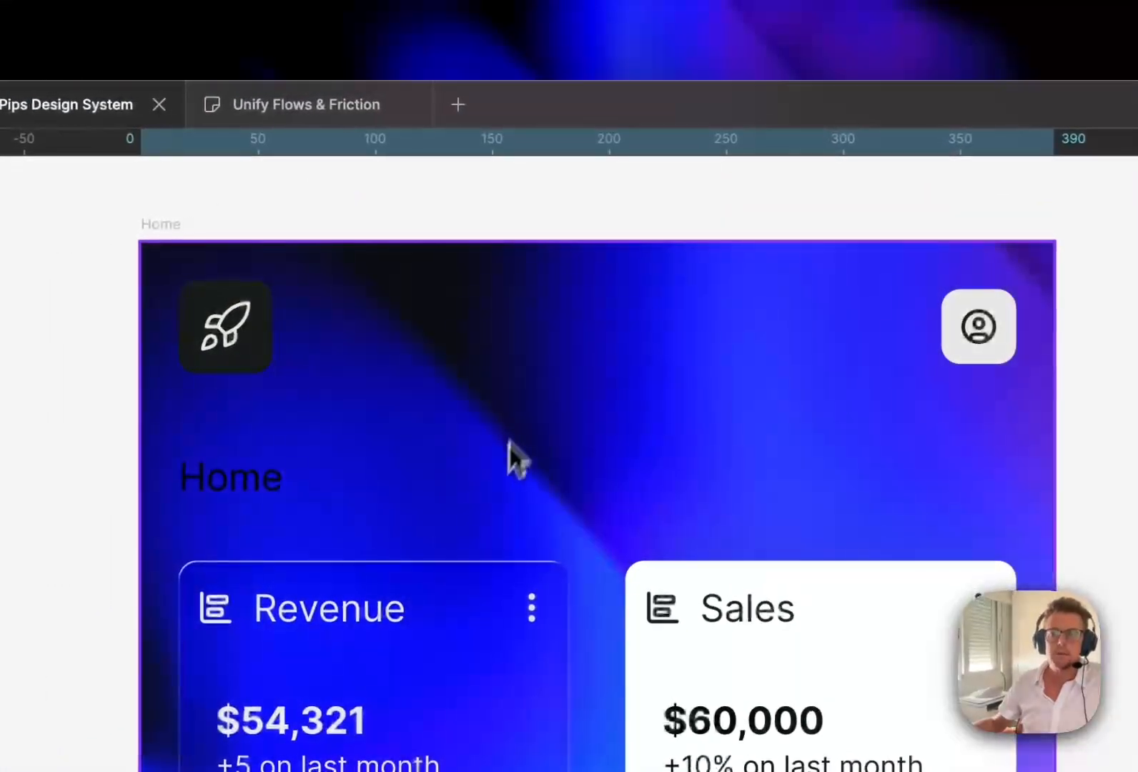
drag(562, 488, 586, 444)
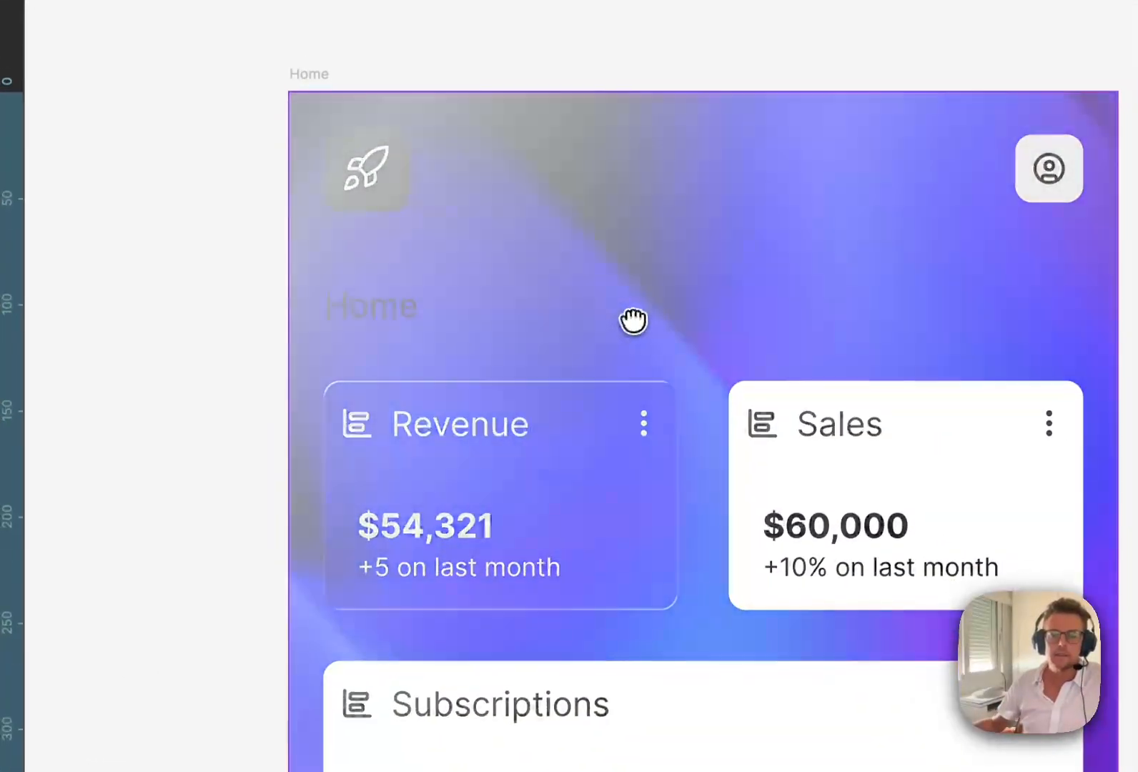
drag(633, 321, 641, 326)
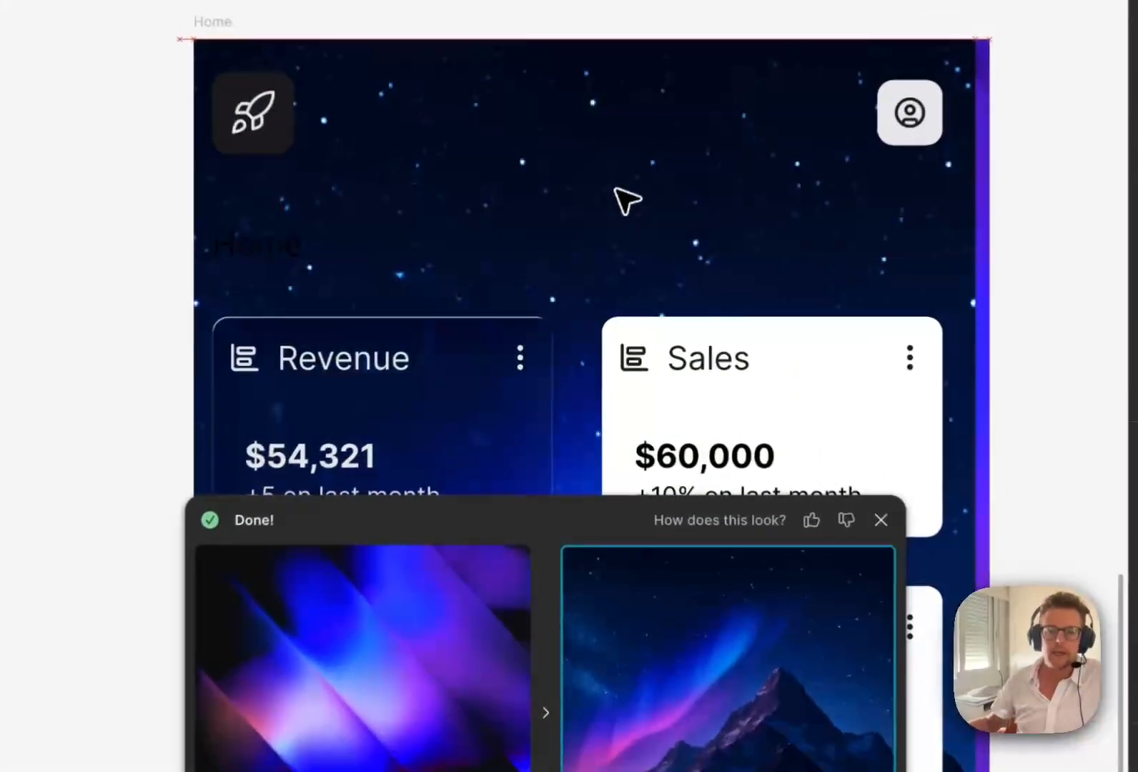
Dismiss the AI image result and reposition the _<AppLayout> frame at X 0 inside the Home frame
key(Left)
key(Left)
key(Left)
key(Left)
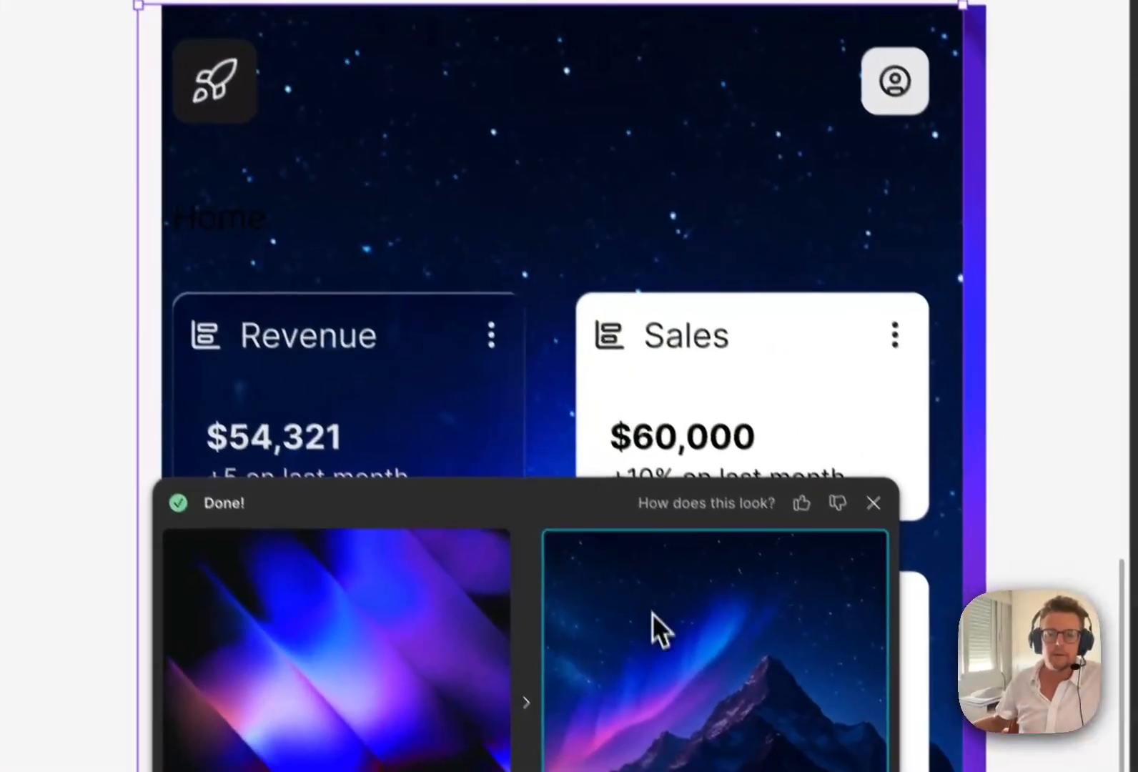
click(559, 231)
drag(586, 312, 556, 328)
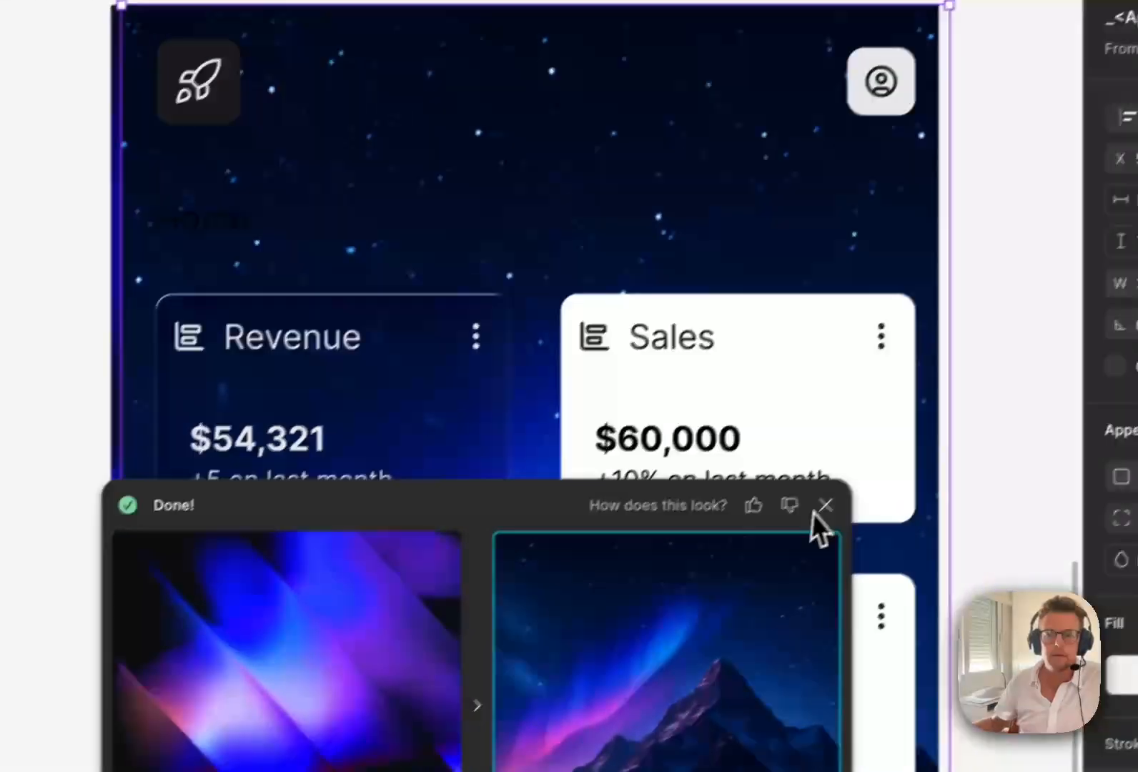
click(922, 613)
click(617, 310)
drag(474, 222, 467, 223)
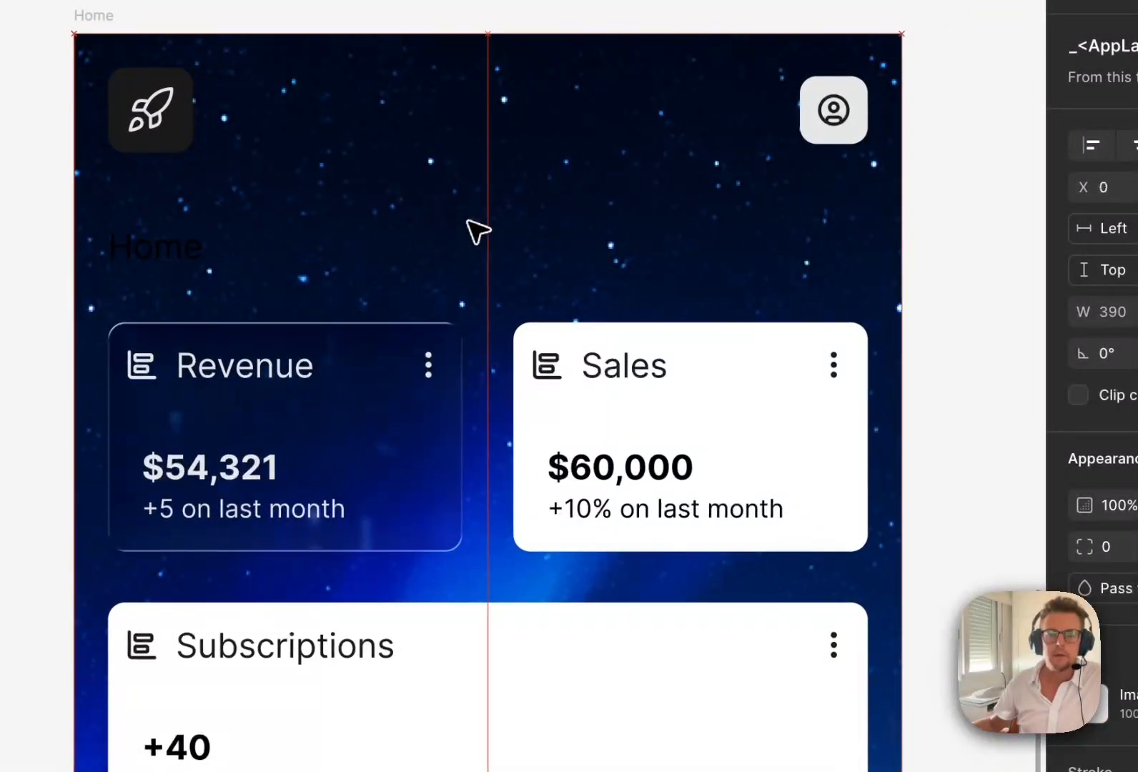
Set the Revenue card's Glass effect to Refraction 0 and Depth 49
key(space)
drag(393, 349, 323, 276)
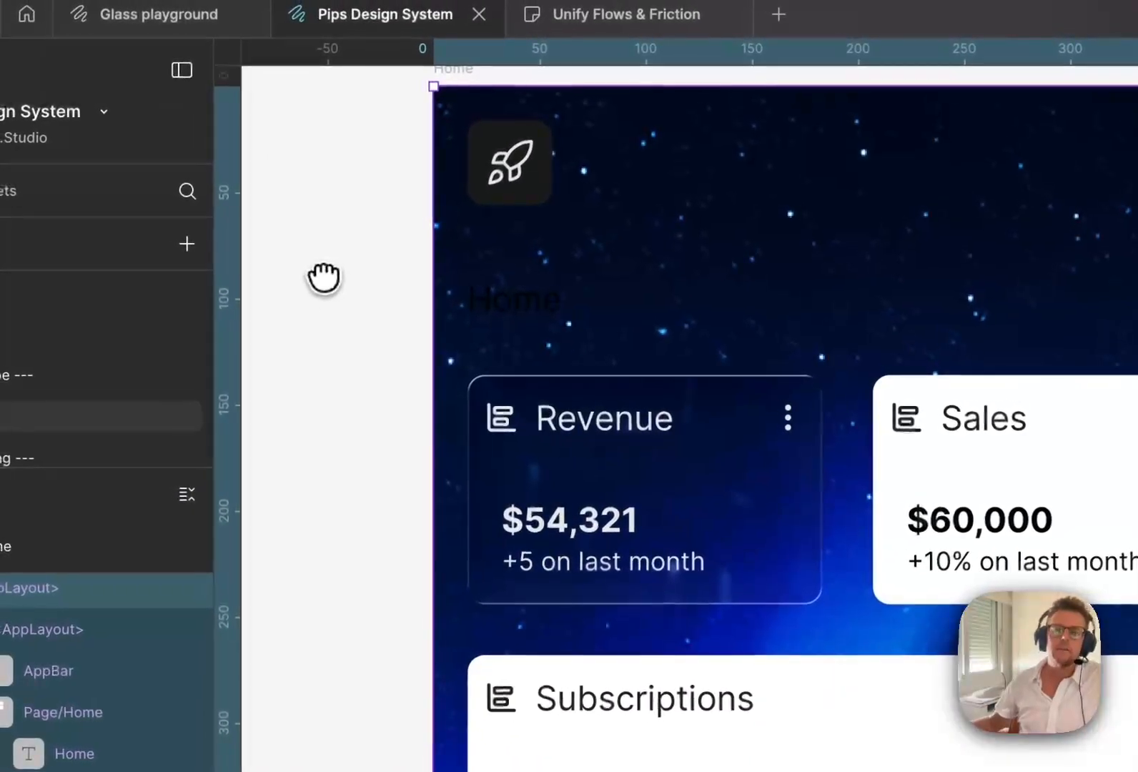
drag(358, 389, 405, 402)
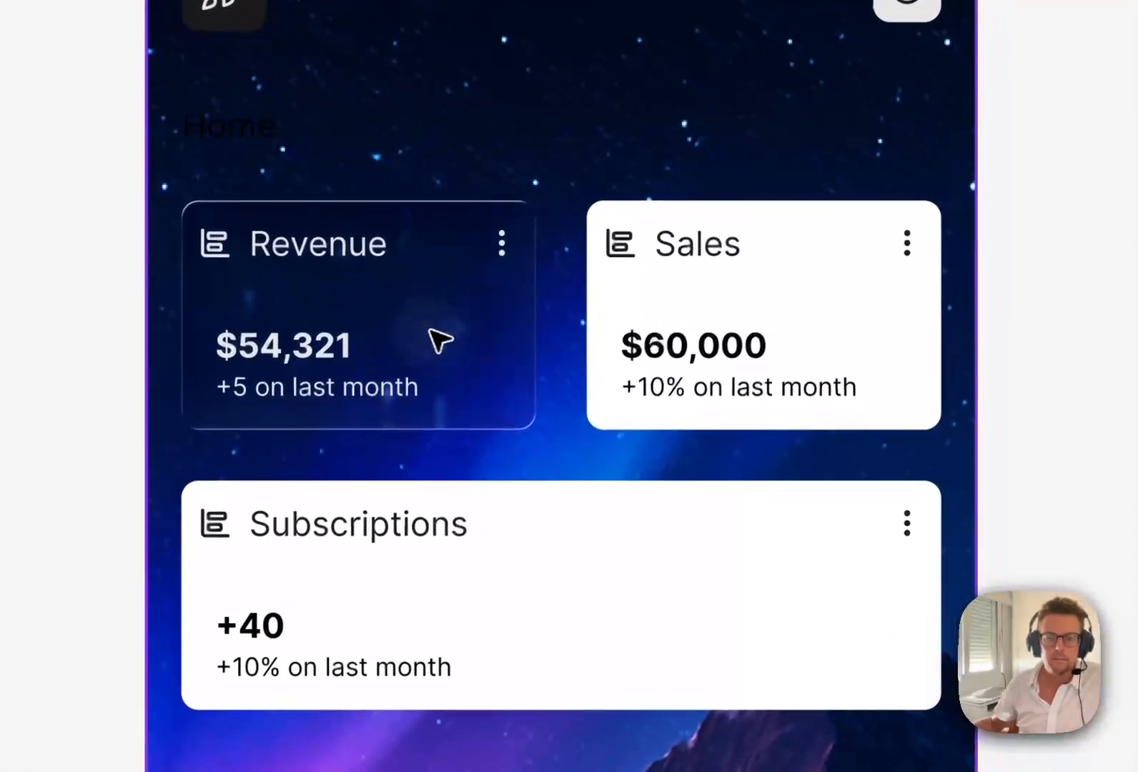
click(779, 528)
click(434, 340)
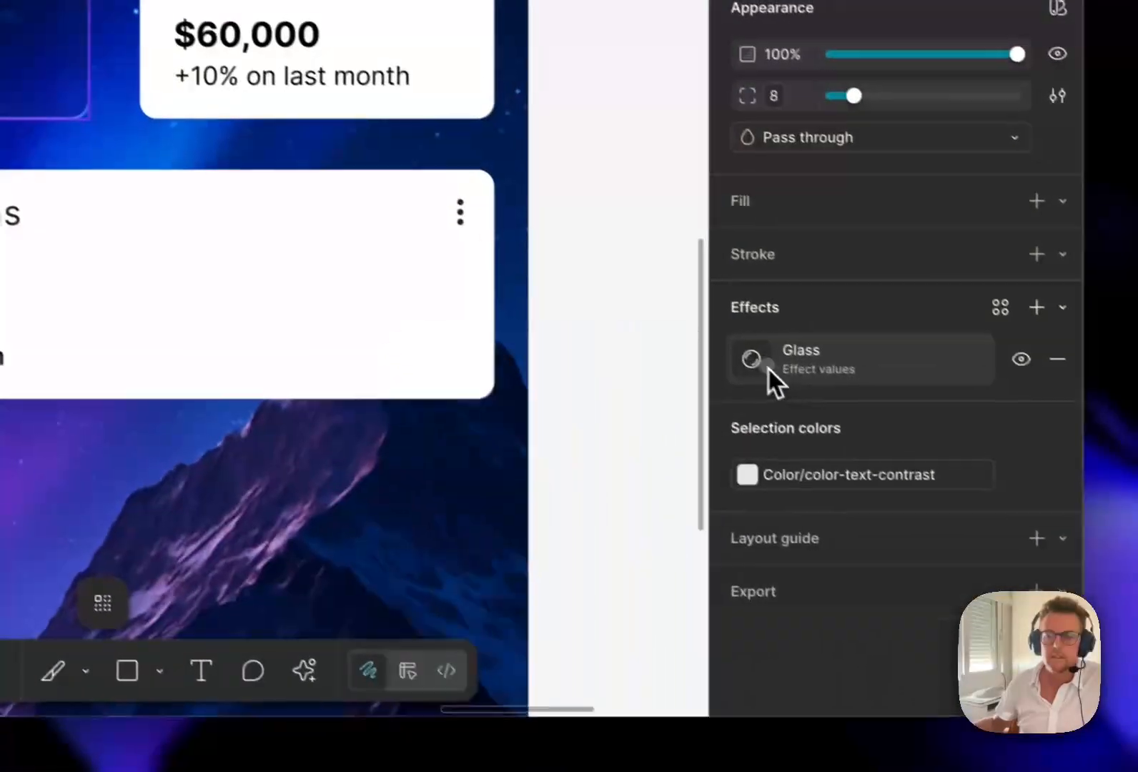
click(762, 368)
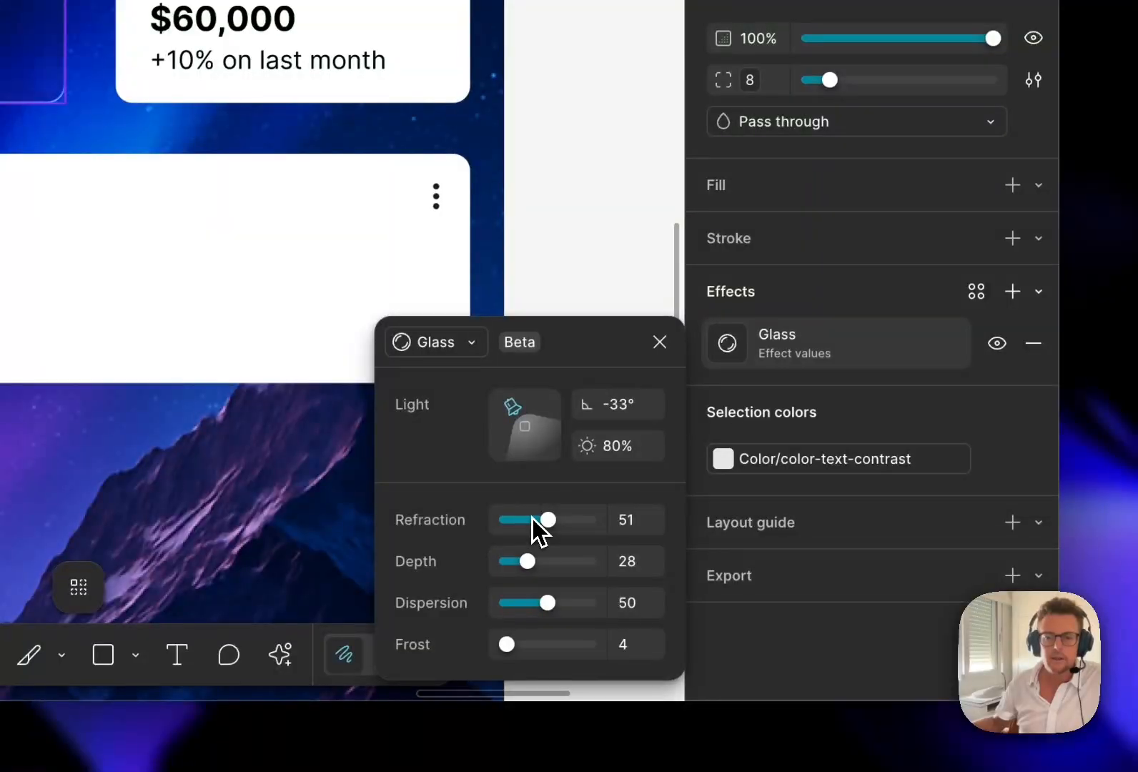
drag(544, 519, 466, 511)
mouse_move(517, 549)
mouse_down()
mouse_move(566, 561)
mouse_move(456, 558)
mouse_move(586, 560)
mouse_move(538, 553)
mouse_up()
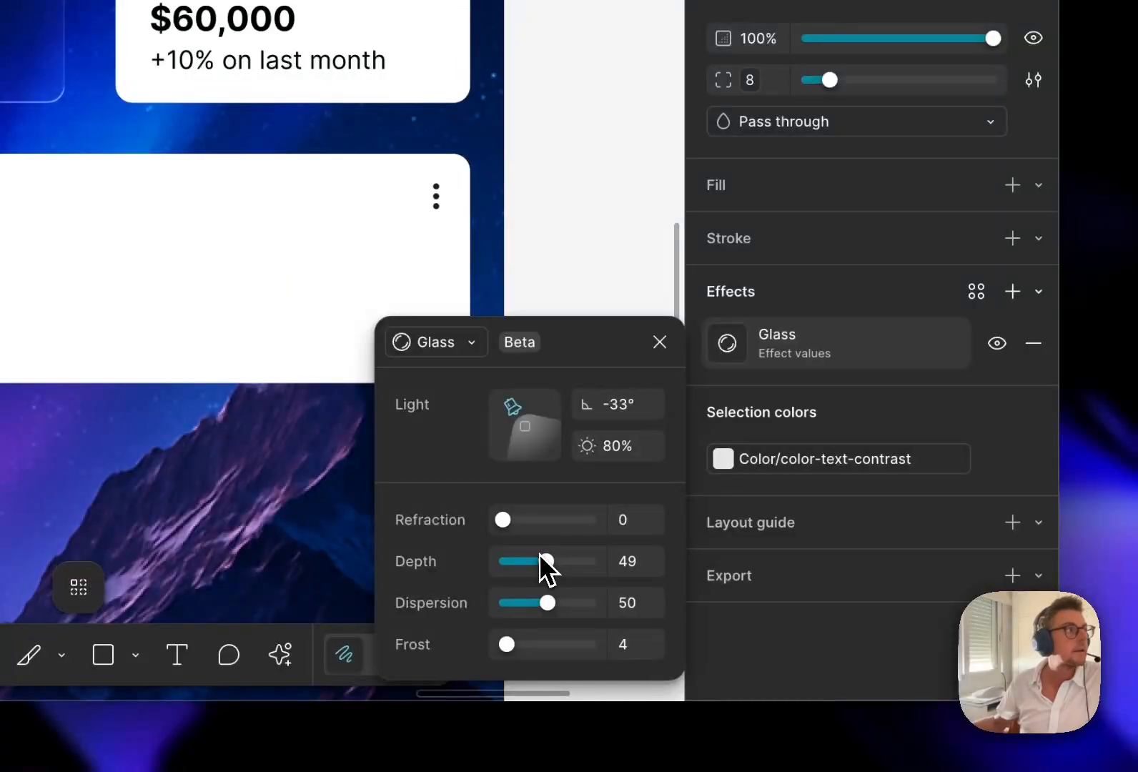
Set the Revenue card's Glass effect to Dispersion 48 and Frost 62
mouse_move(580, 594)
mouse_down()
mouse_move(614, 593)
mouse_move(527, 593)
mouse_move(599, 593)
mouse_move(552, 598)
mouse_move(579, 595)
mouse_up()
drag(543, 635, 604, 636)
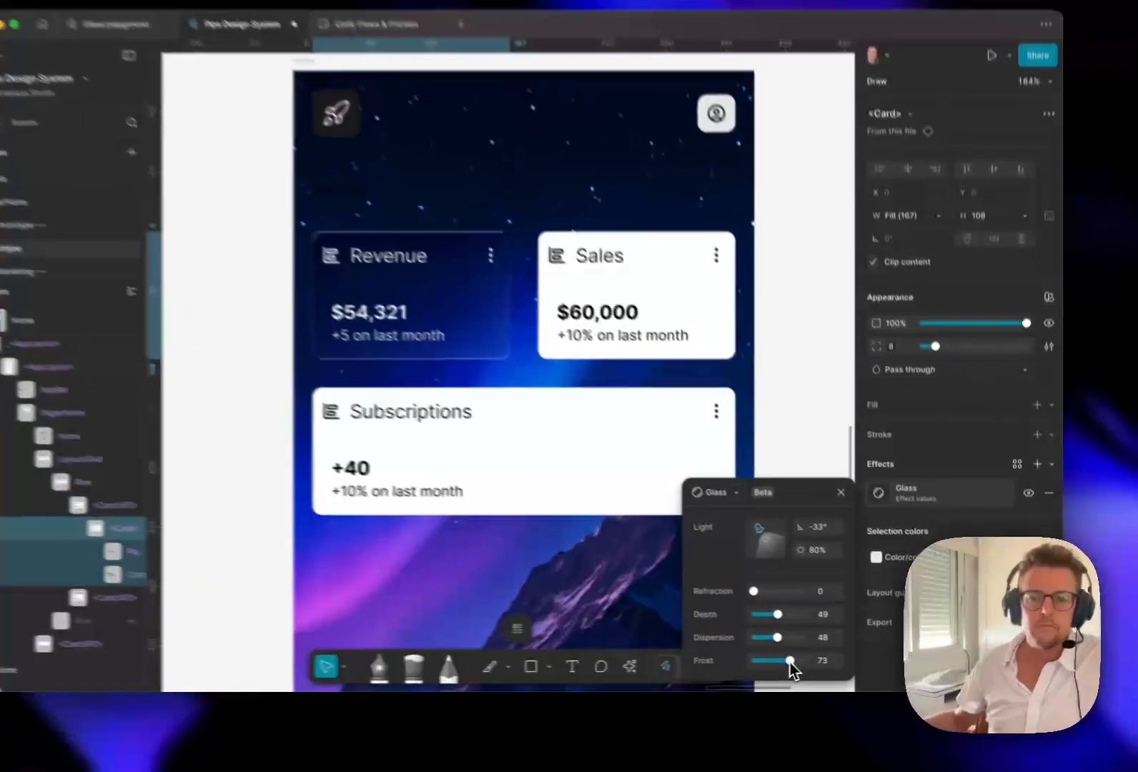
drag(790, 668, 782, 670)
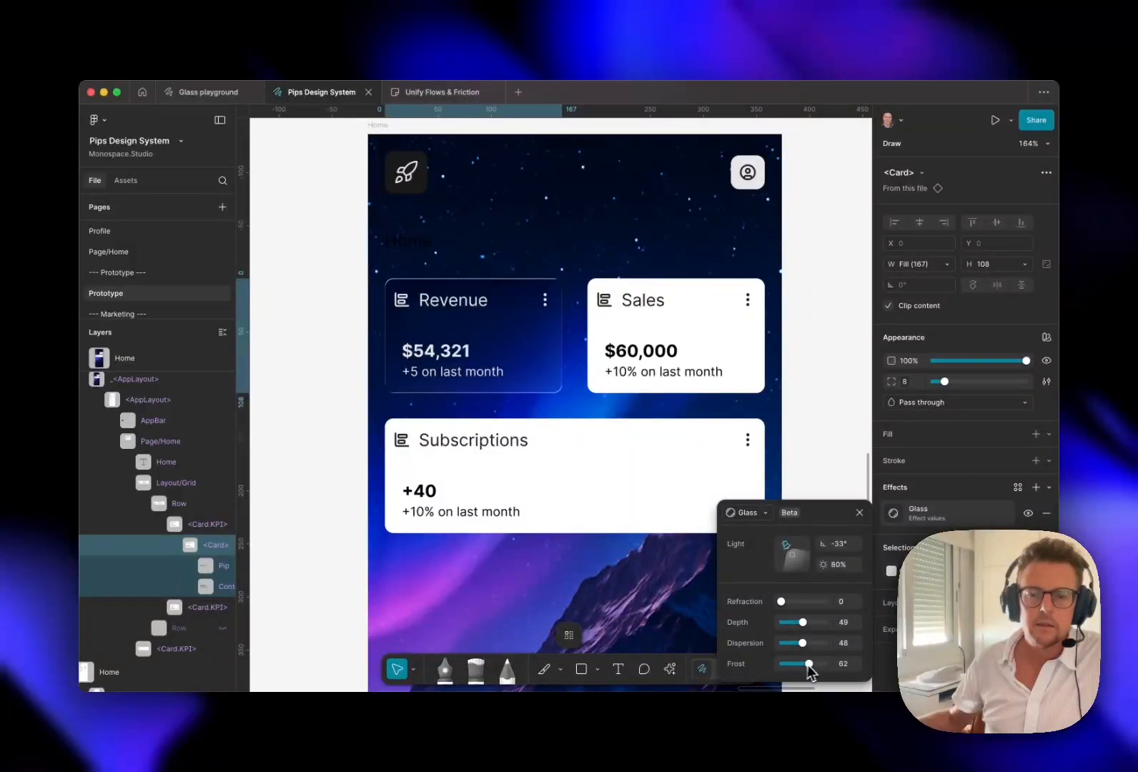
drag(794, 670, 809, 665)
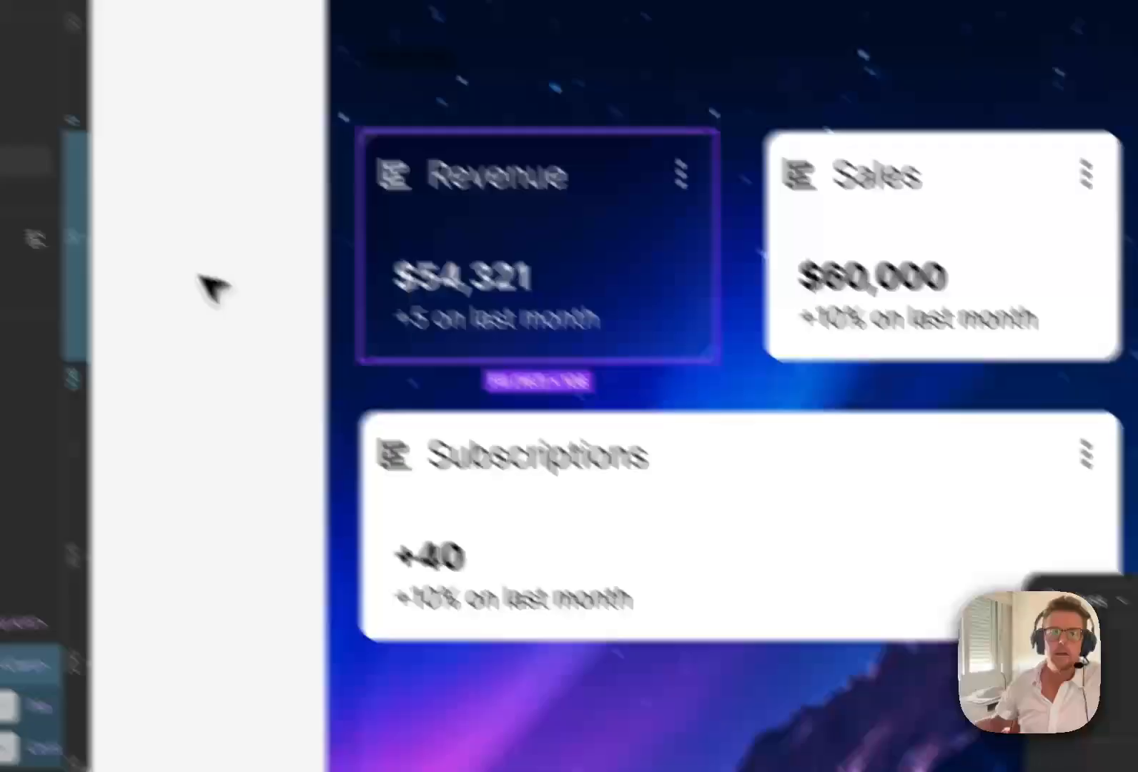
Examine the Revenue card's frosted glass look against the starry background, selecting down to the card and clearing the selection
click(200, 275)
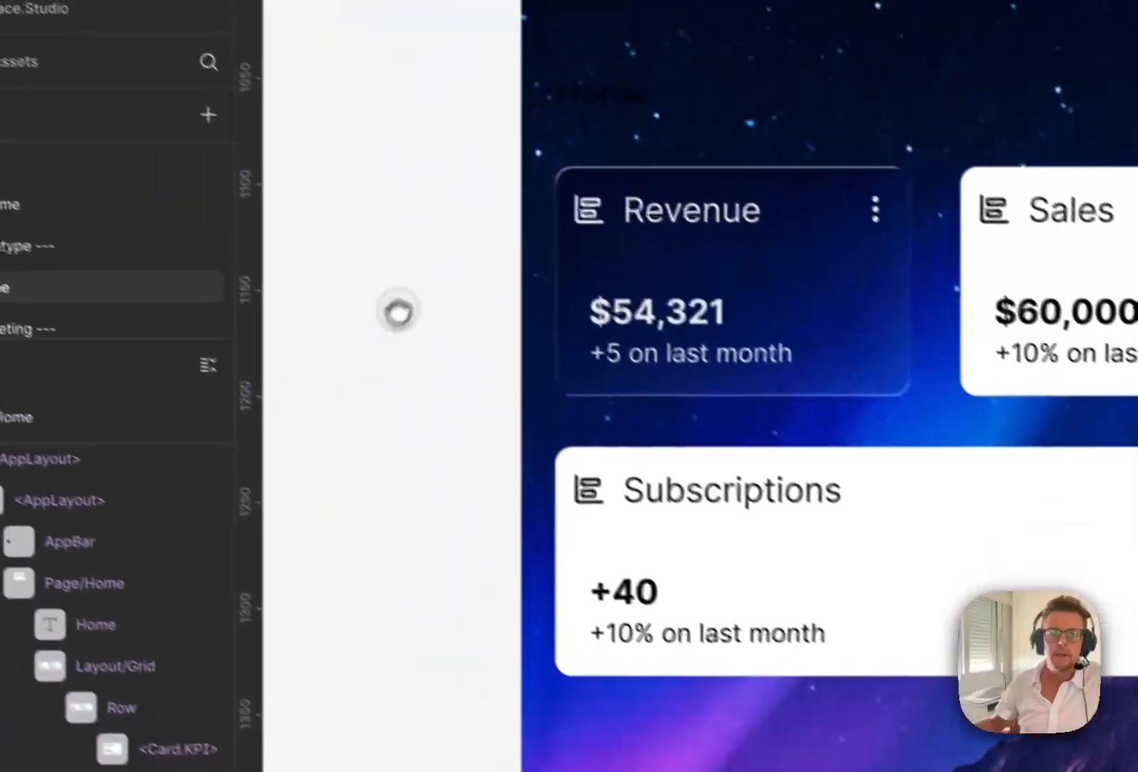
double_click(511, 287)
double_click(511, 287)
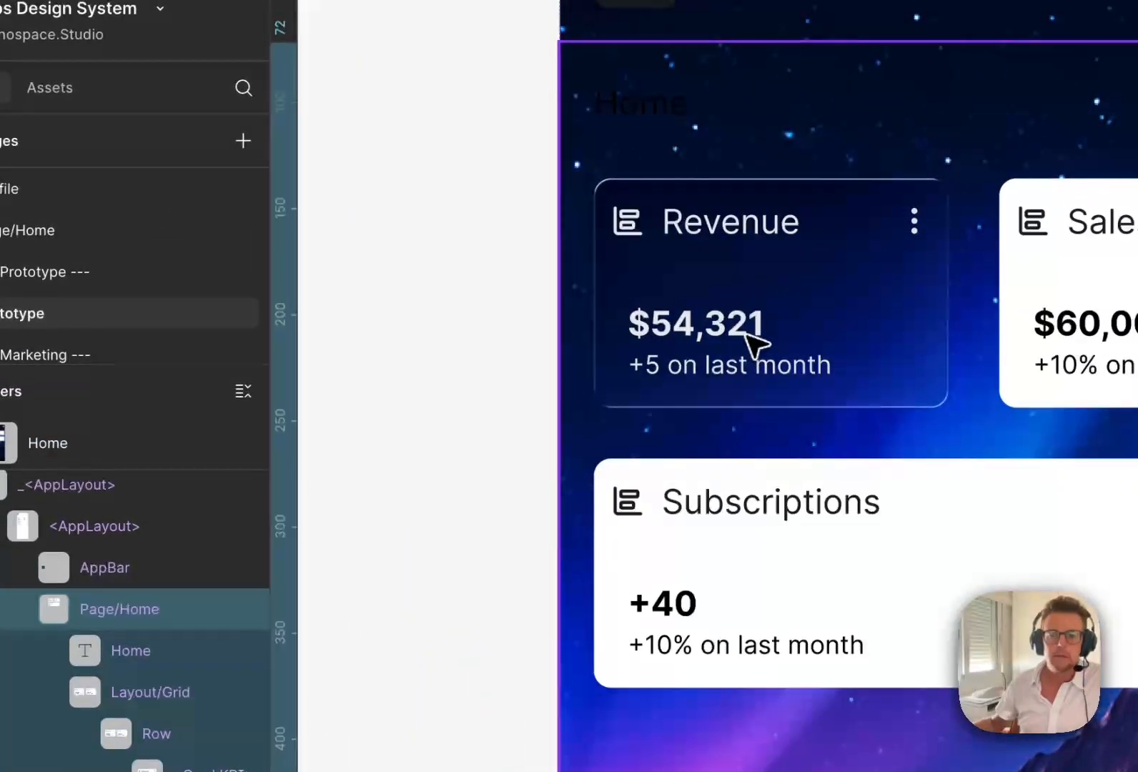
double_click(747, 336)
double_click(748, 339)
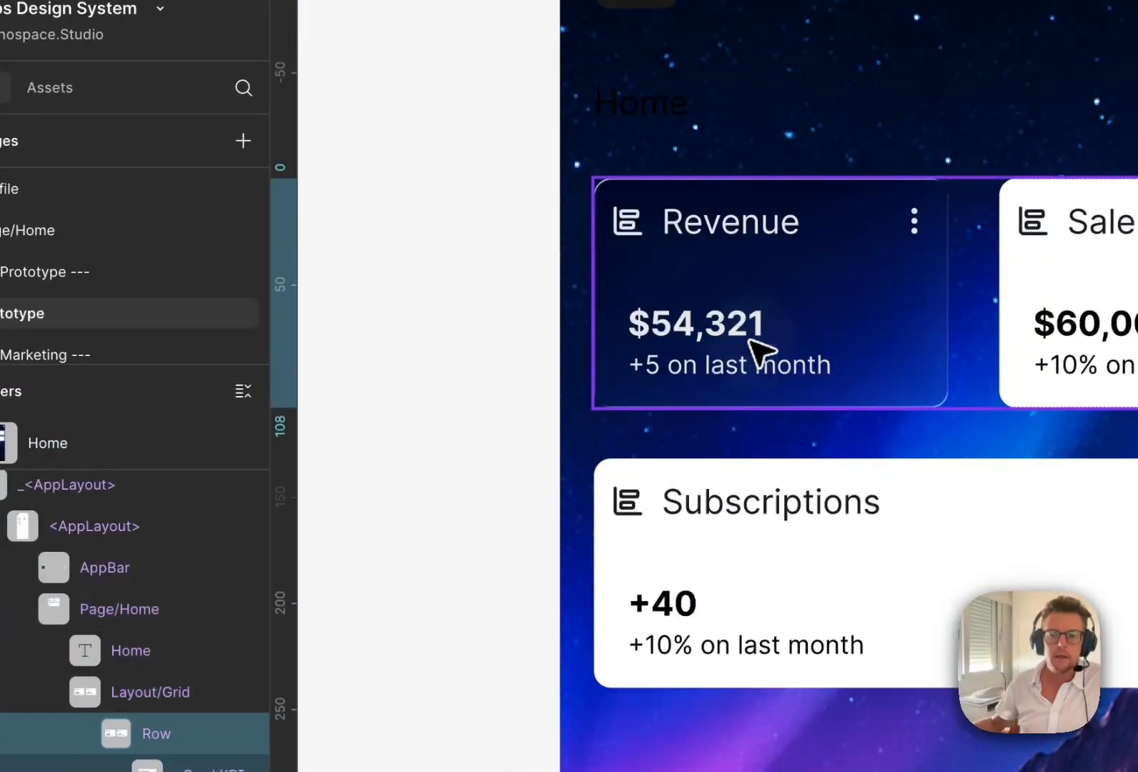
double_click(749, 340)
key(alt+super+Up)
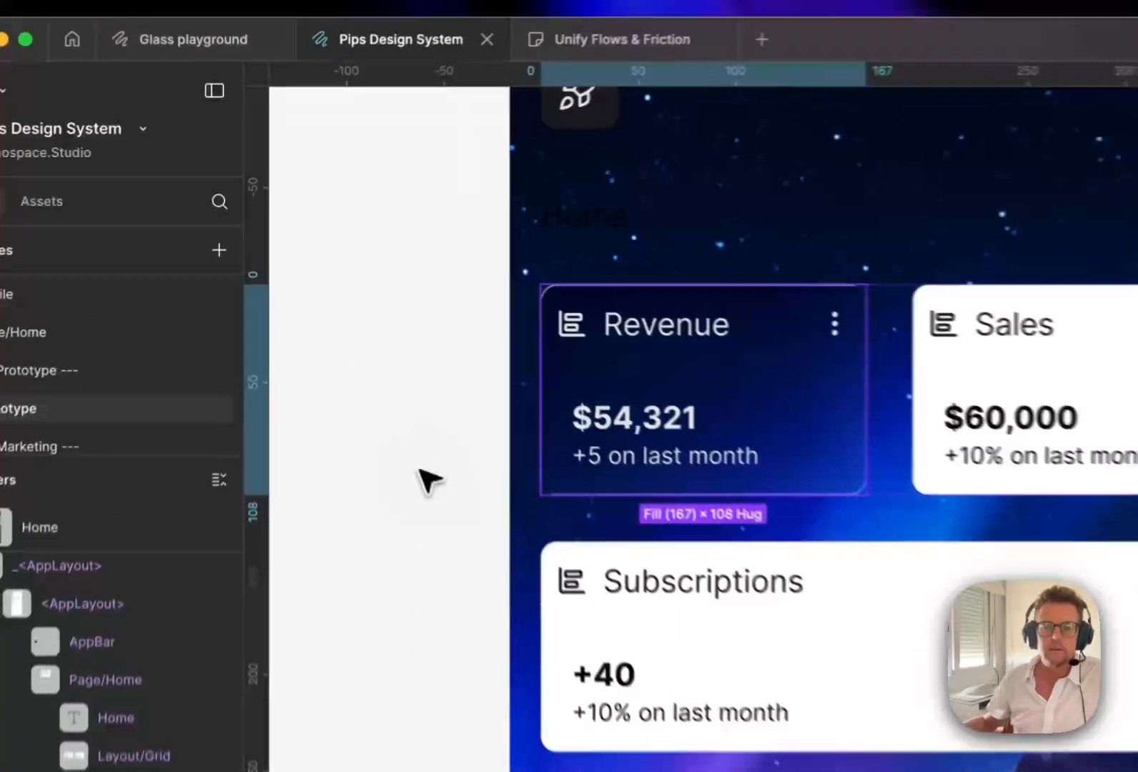
click(326, 306)
drag(322, 291, 328, 343)
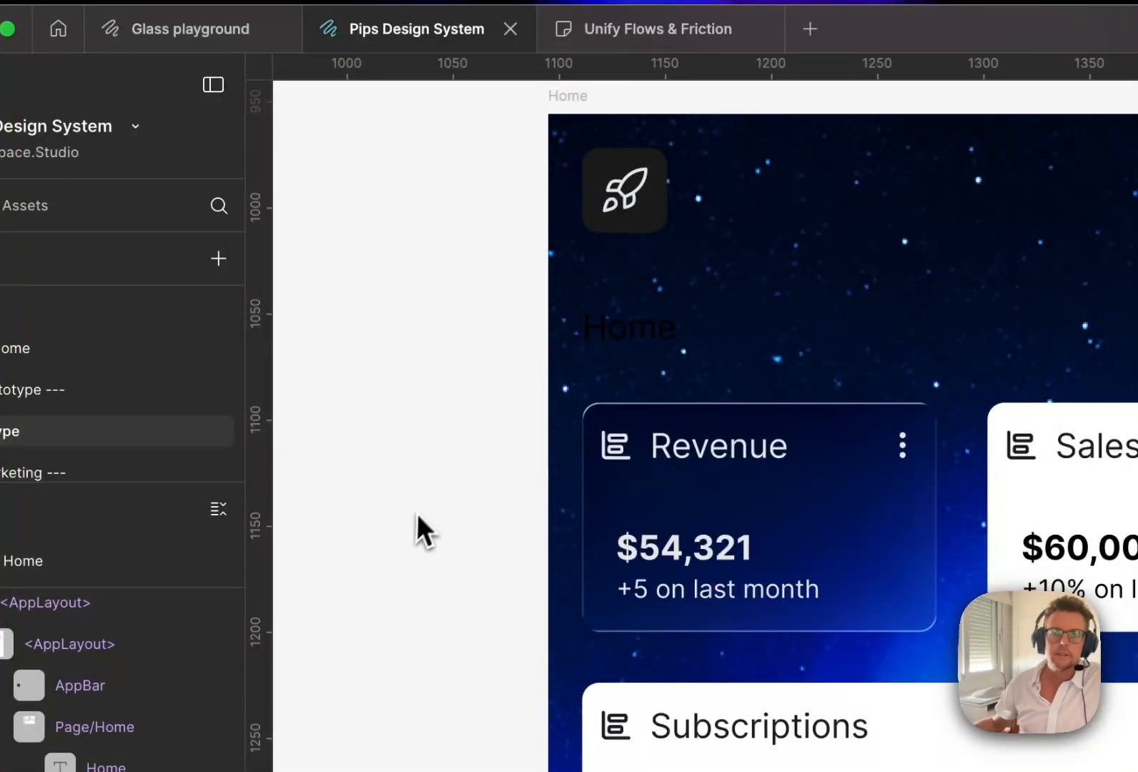
drag(429, 490, 424, 501)
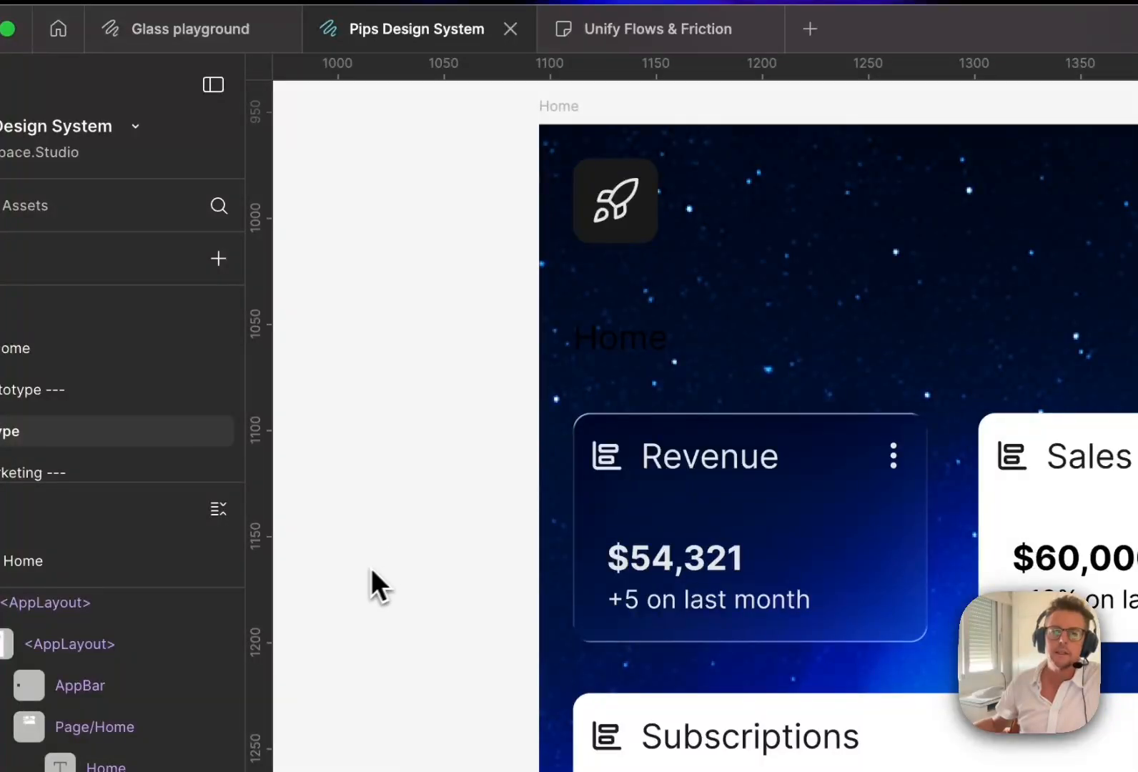